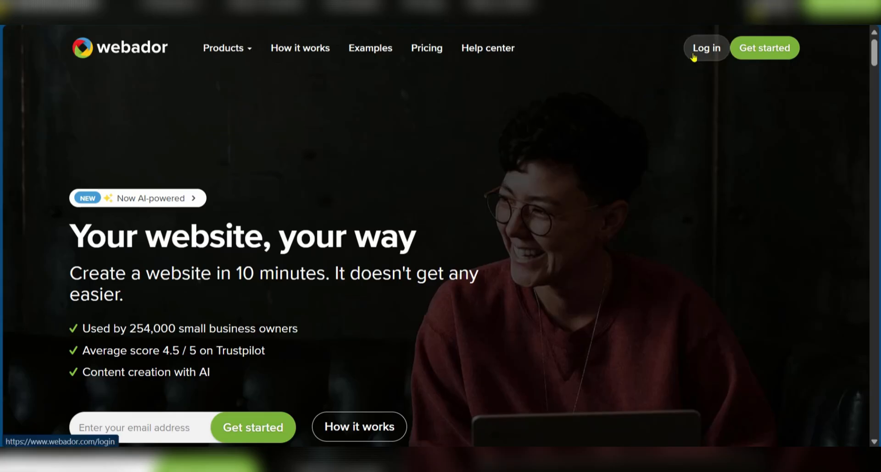
left_click(743, 51)
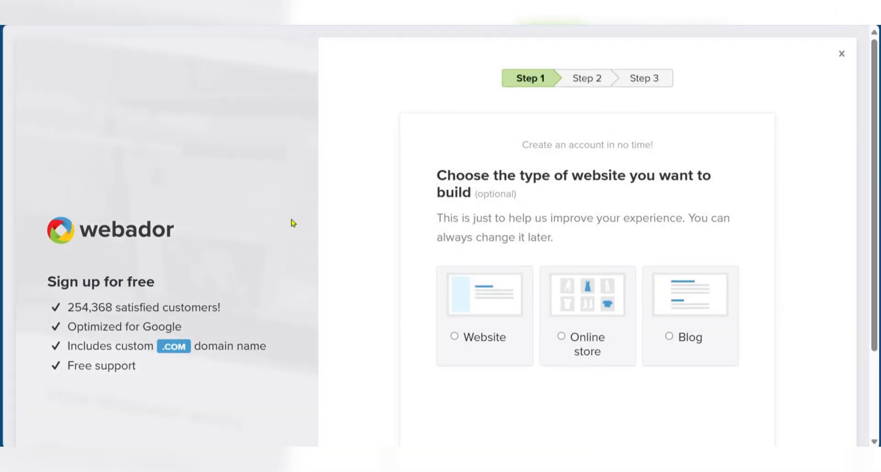
scroll(477, 232, "down", 1)
scroll(604, 177, "up", 1)
left_click(455, 337)
scroll(665, 348, "down", 2)
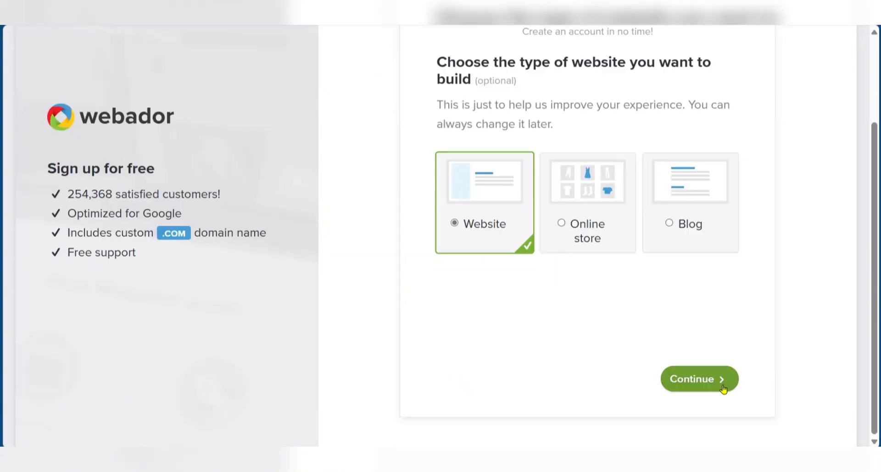
left_click(720, 382)
scroll(518, 218, "up", 2)
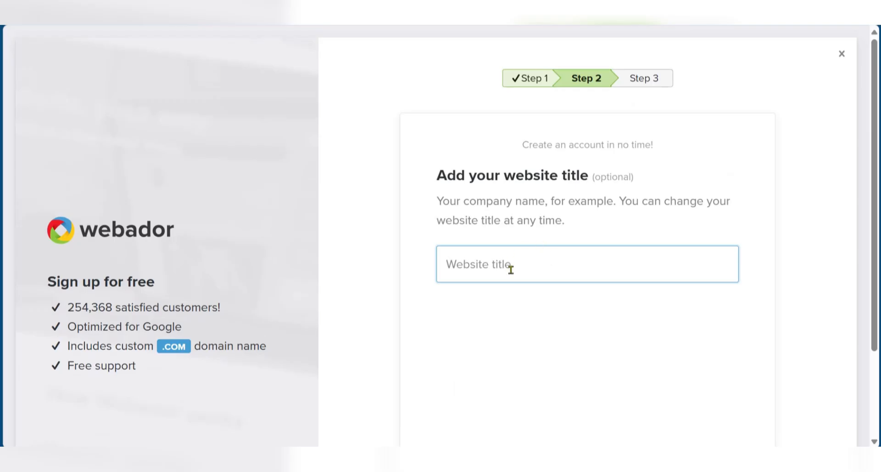
type("abc")
scroll(512, 270, "down", 2)
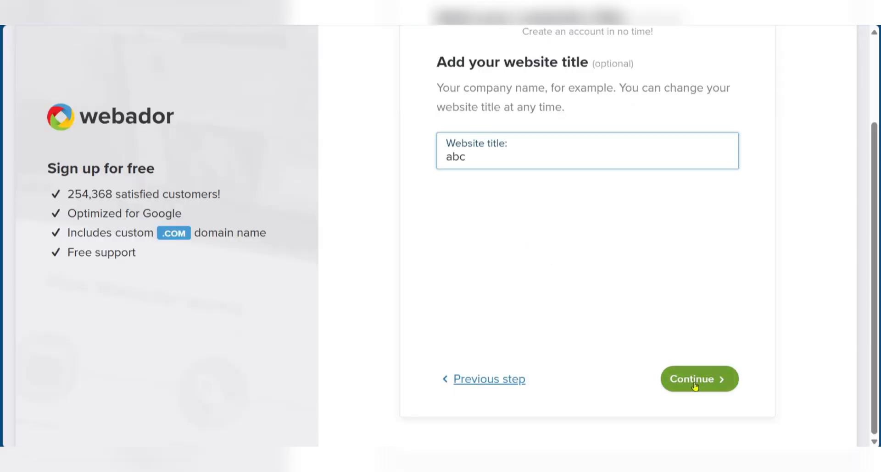
left_click(688, 380)
scroll(527, 221, "up", 2)
left_click(548, 213)
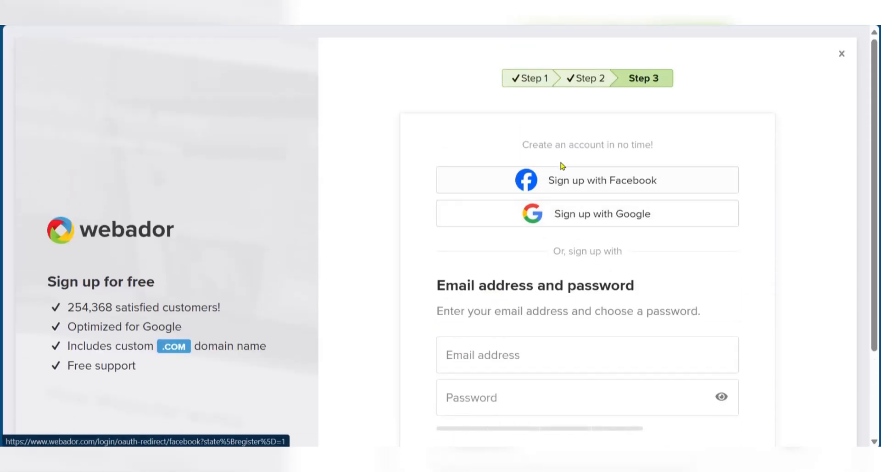
scroll(548, 214, "down", 2)
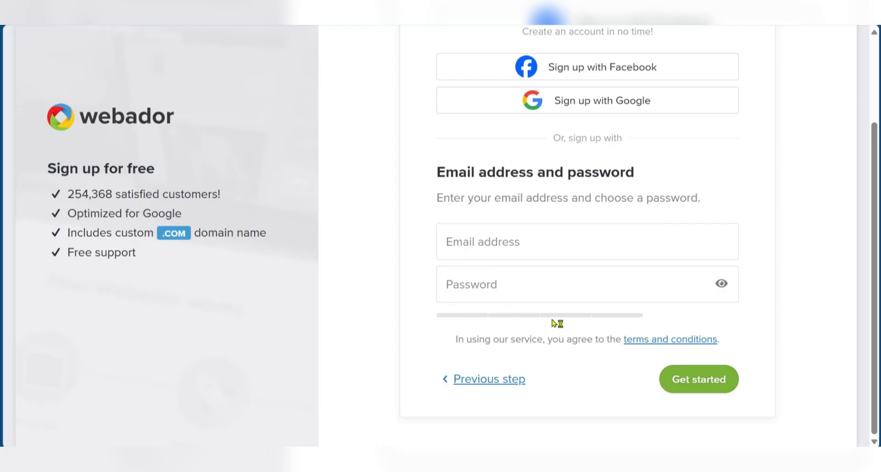
scroll(667, 240, "up", 2)
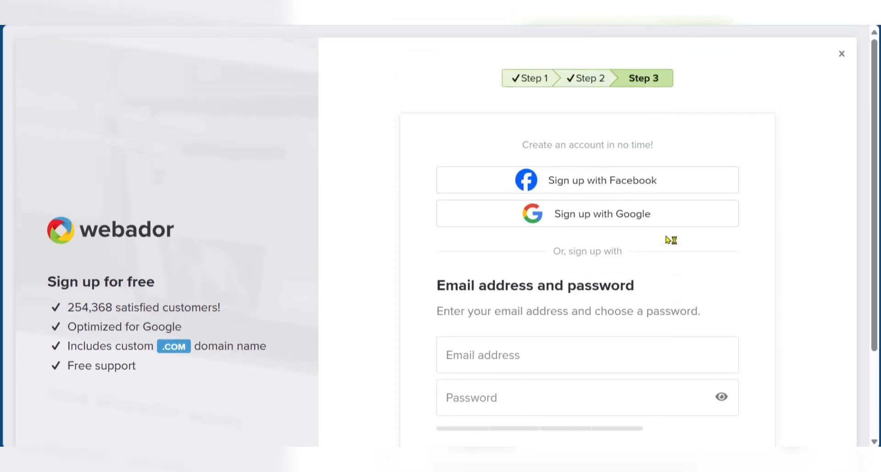
left_click(841, 55)
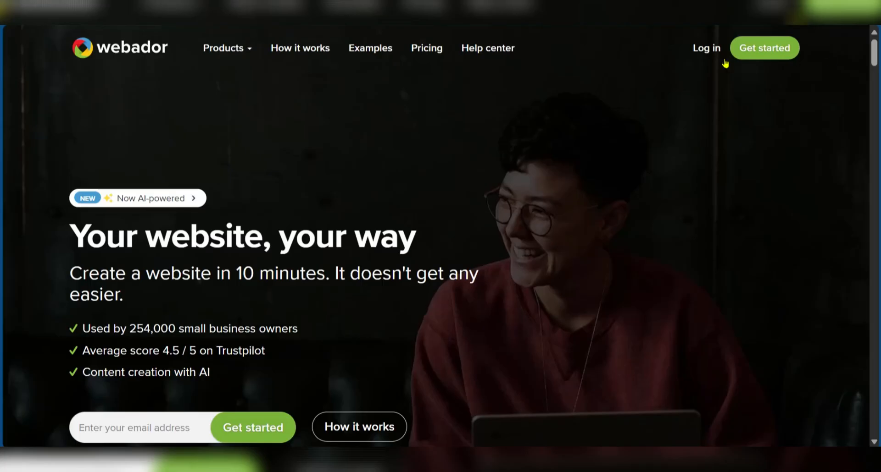
Log in to the existing account with the saved e-mail and password
left_click(704, 50)
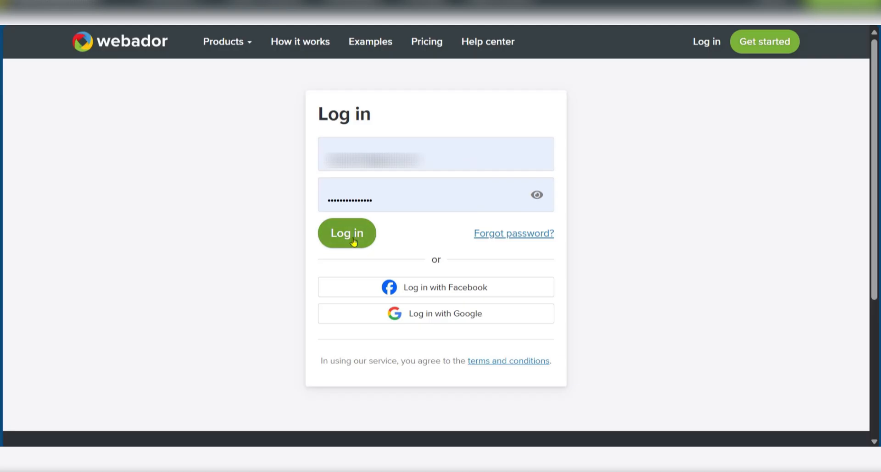
left_click(340, 235)
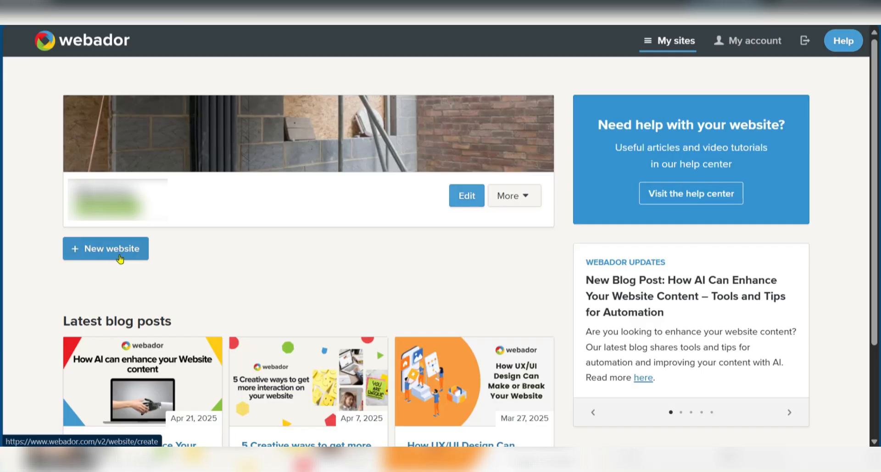
Create a new site of the type Website with the title CaymanRig
left_click(96, 252)
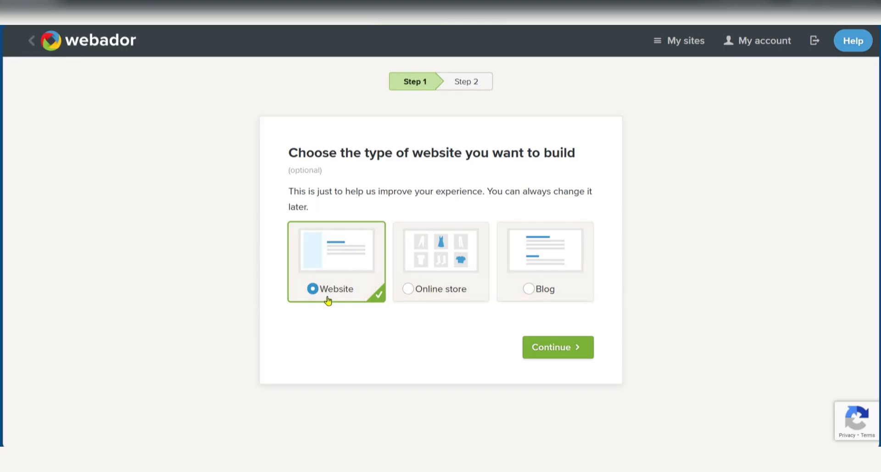
left_click(545, 351)
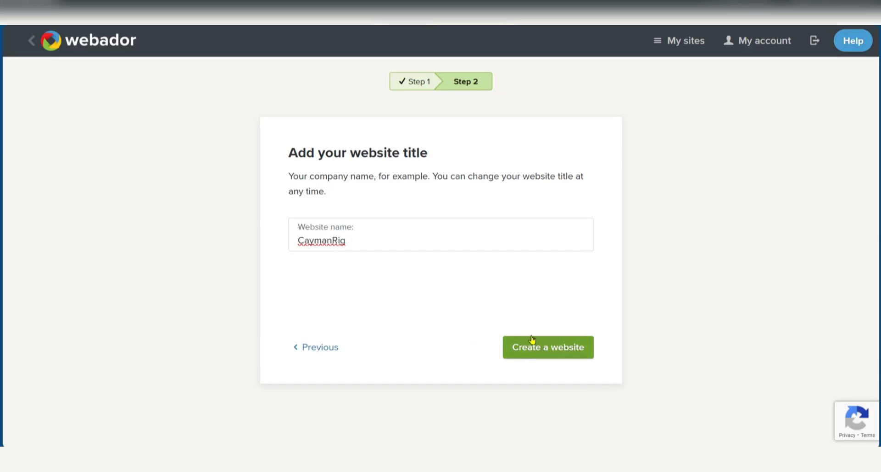
left_click(549, 353)
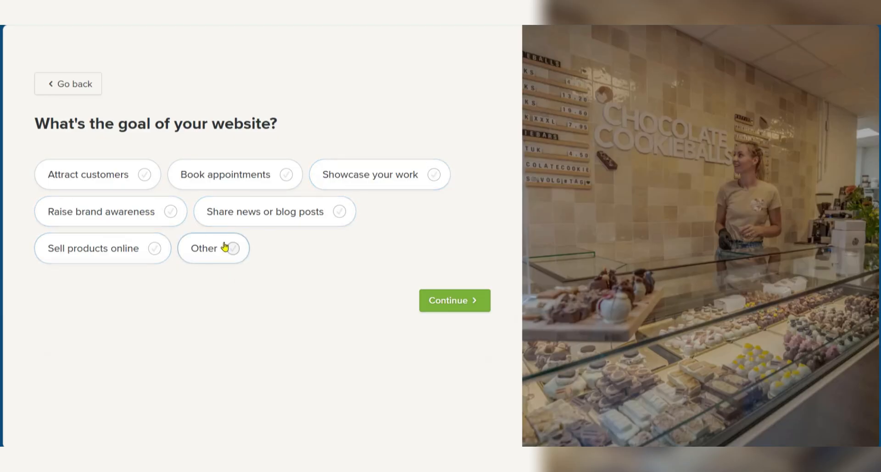
Set the website goals to showcase your work, attract customers, book appointments, raise brand awareness and sell products online
left_click(340, 180)
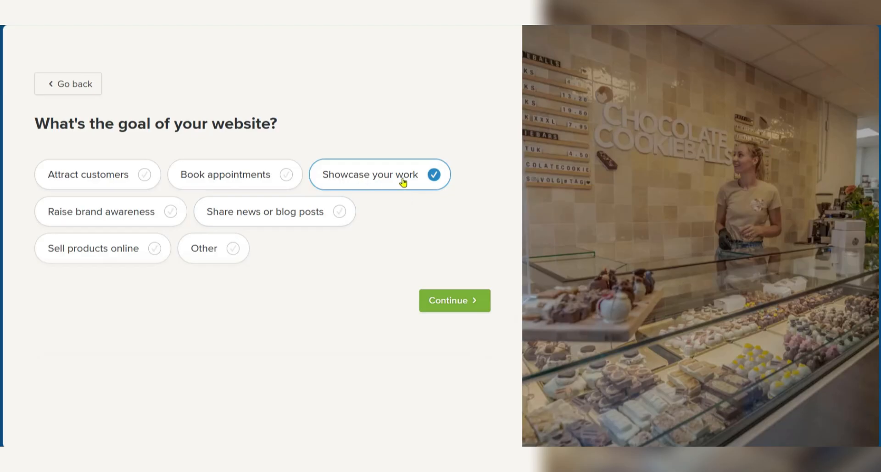
left_click(106, 173)
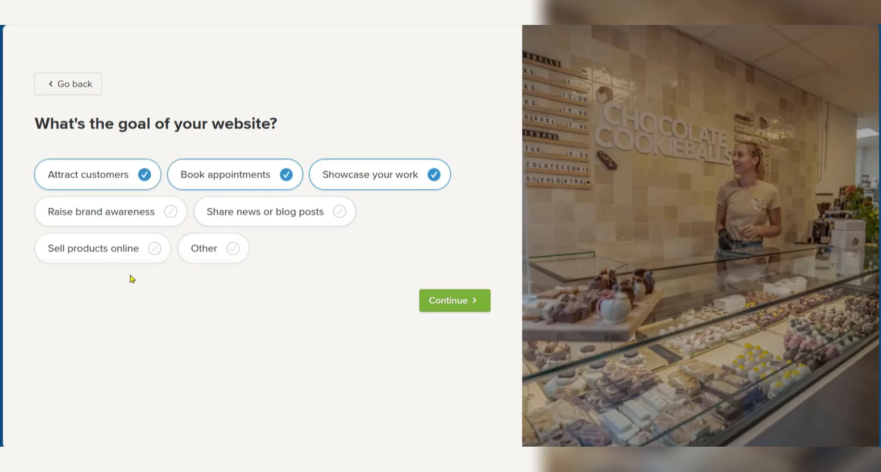
left_click(56, 216)
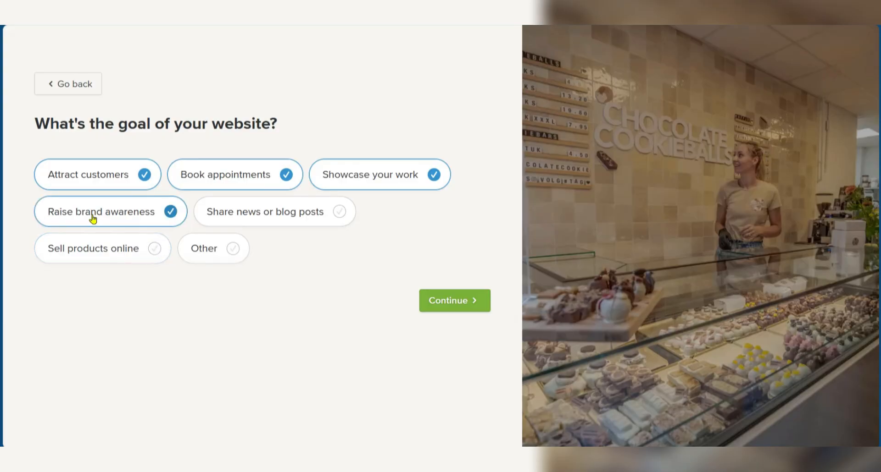
left_click(147, 250)
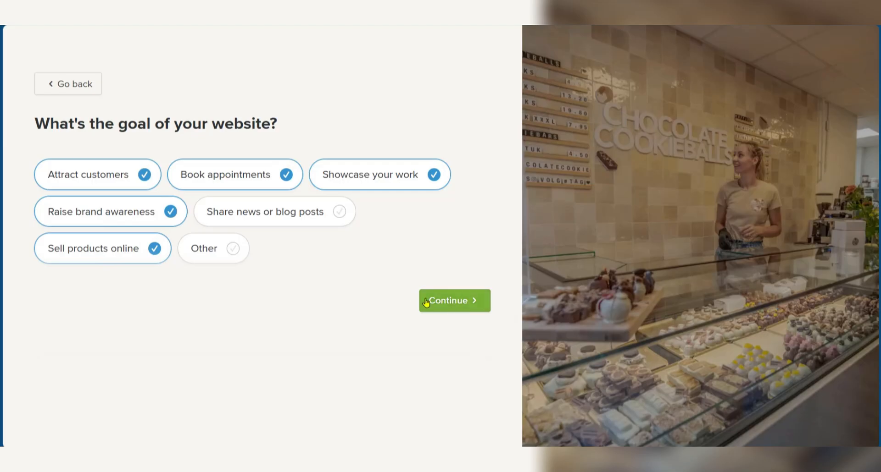
left_click(447, 302)
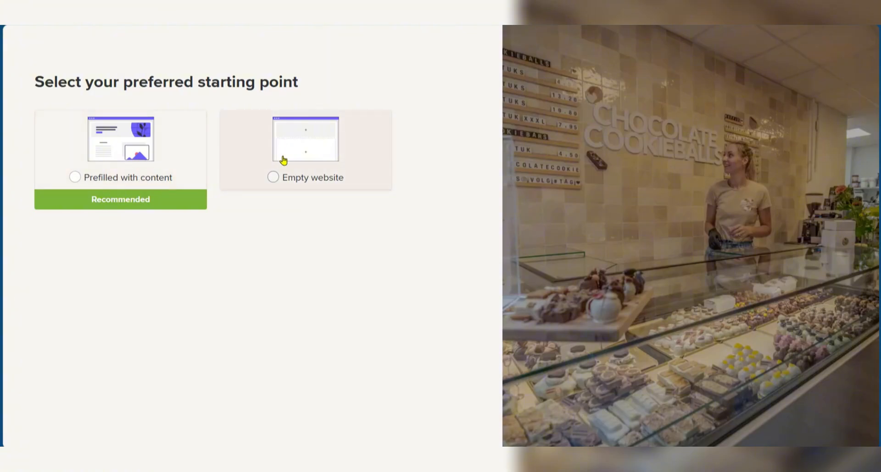
Choose a website prefilled with content for the Audio Production business CaymanRig, and highlight its unparalleled collaborative features for creators
left_click(127, 180)
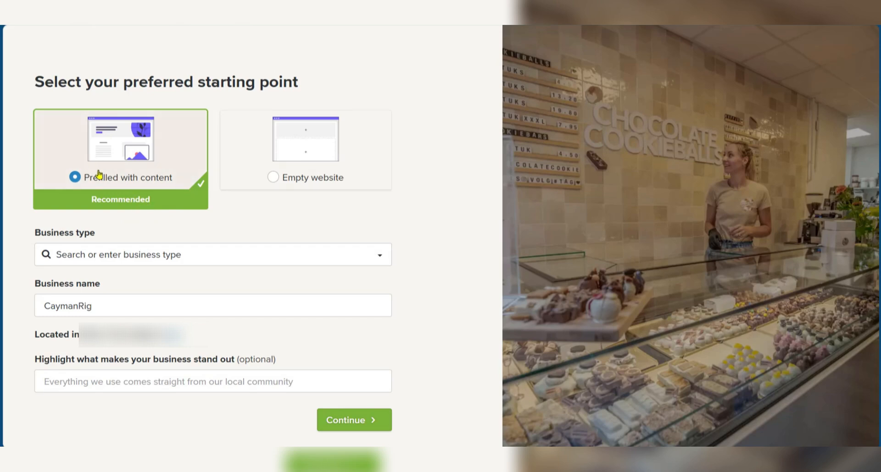
left_click(89, 253)
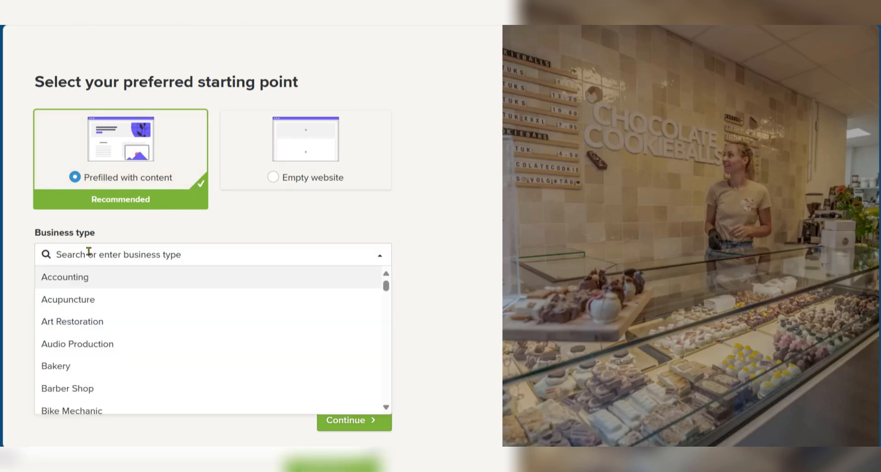
left_click(209, 227)
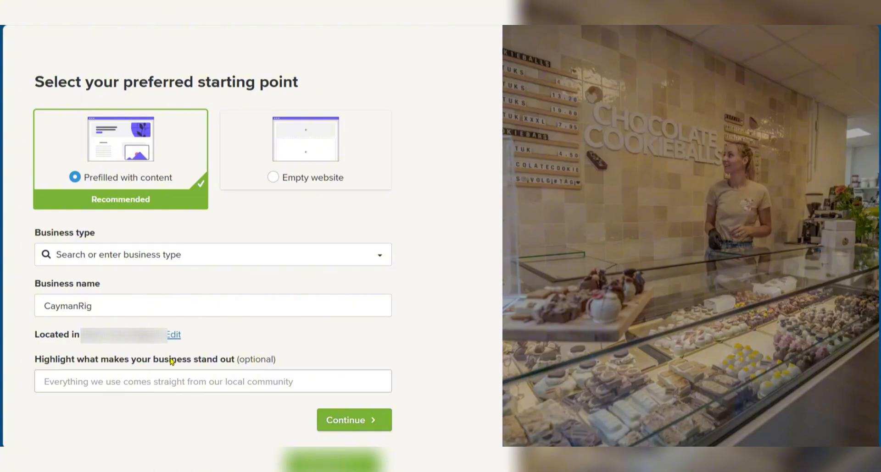
left_click(94, 254)
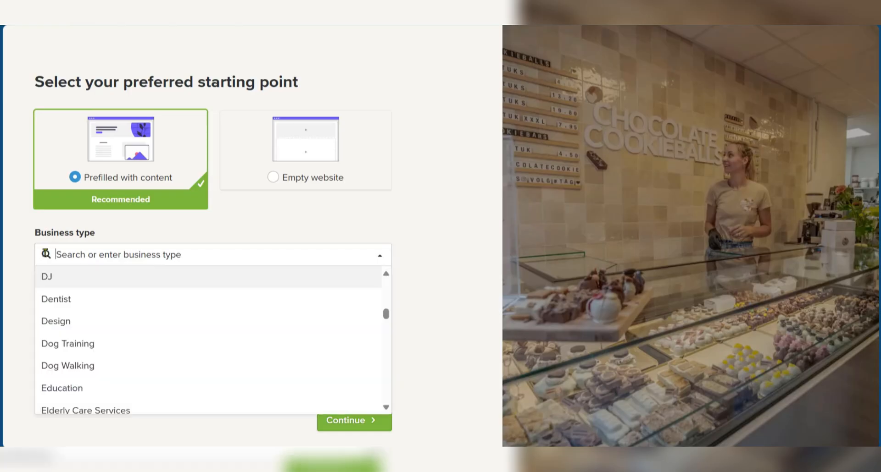
scroll(114, 320, "down", 3)
scroll(114, 322, "down", 5)
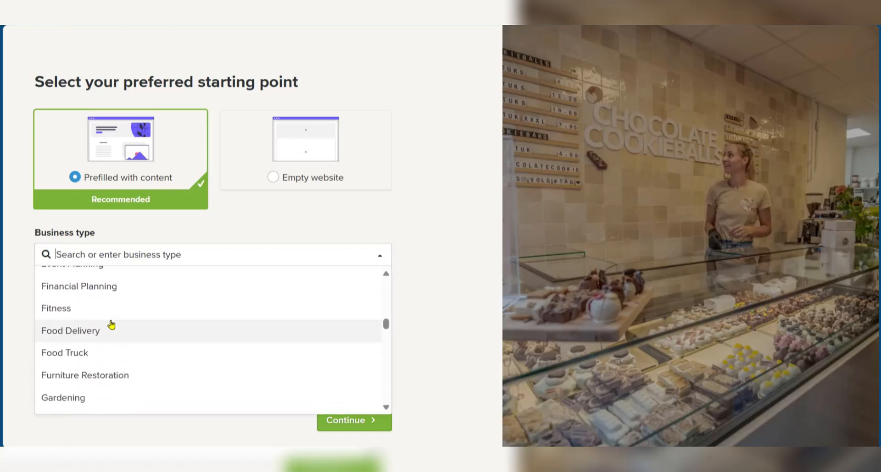
scroll(111, 323, "down", 5)
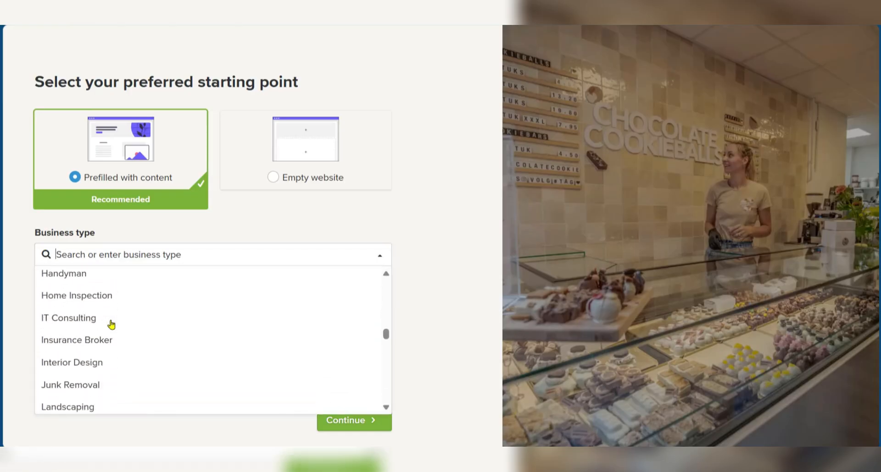
scroll(96, 324, "up", 12)
scroll(95, 344, "up", 3)
left_click(90, 347)
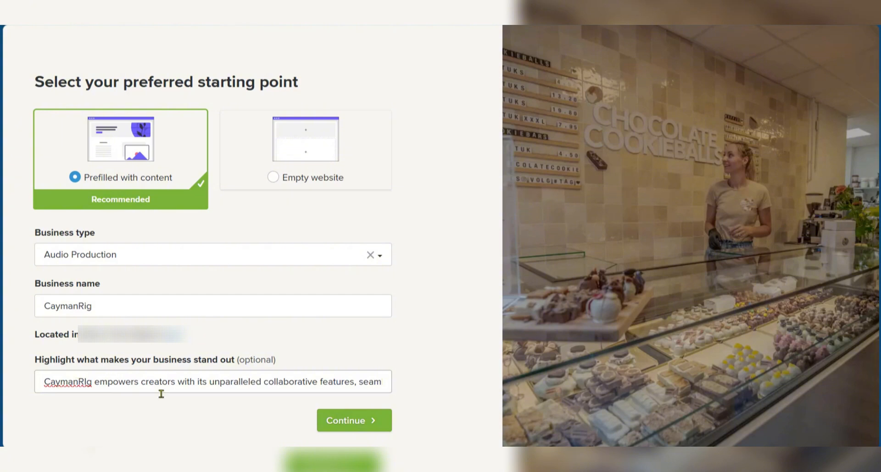
left_click(359, 427)
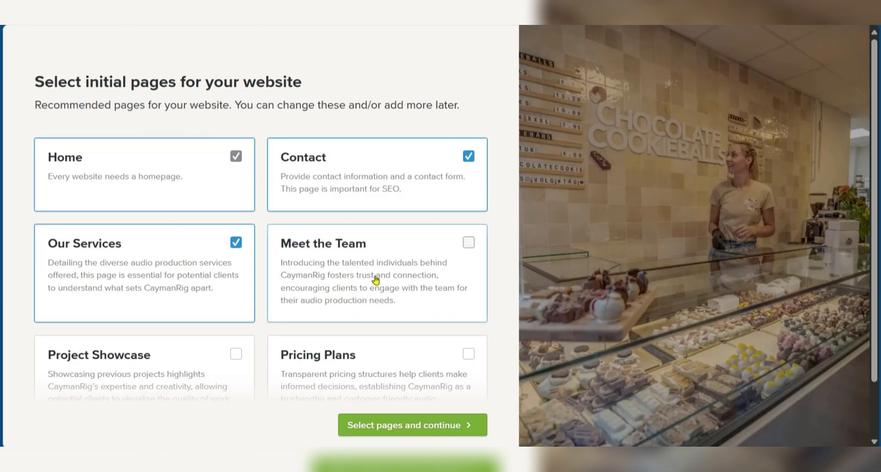
Review the recommended initial pages and accept Home, Contact and Our Services
scroll(279, 264, "down", 2)
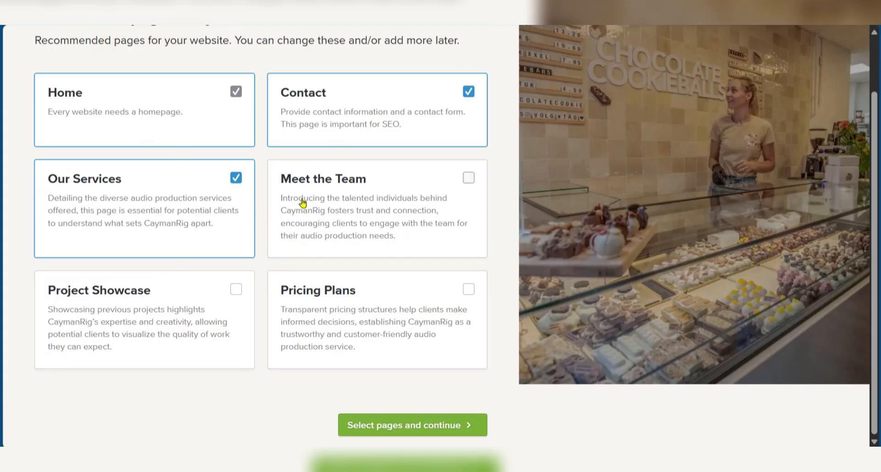
scroll(234, 288, "up", 2)
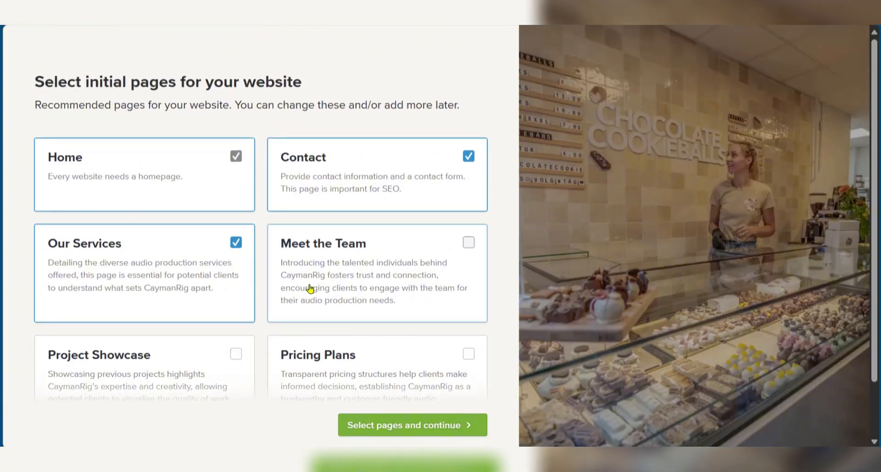
scroll(308, 275, "down", 2)
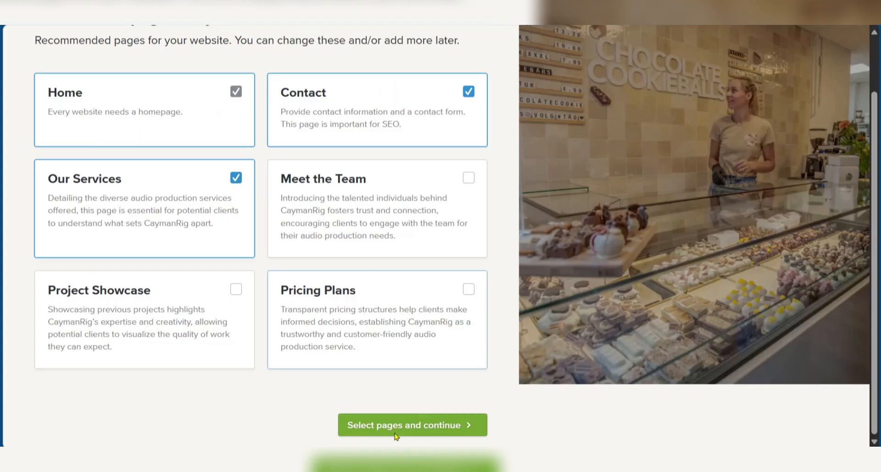
left_click(432, 432)
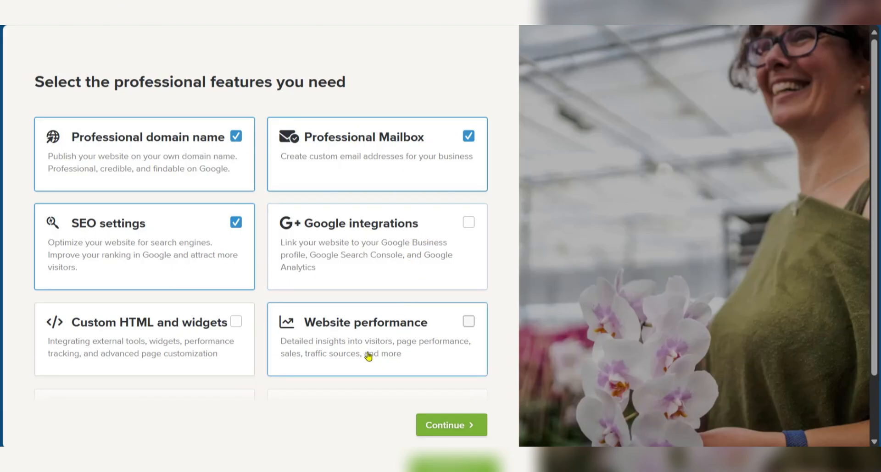
Review the professional features and accept Professional domain name, Professional Mailbox and SEO settings
scroll(365, 352, "down", 2)
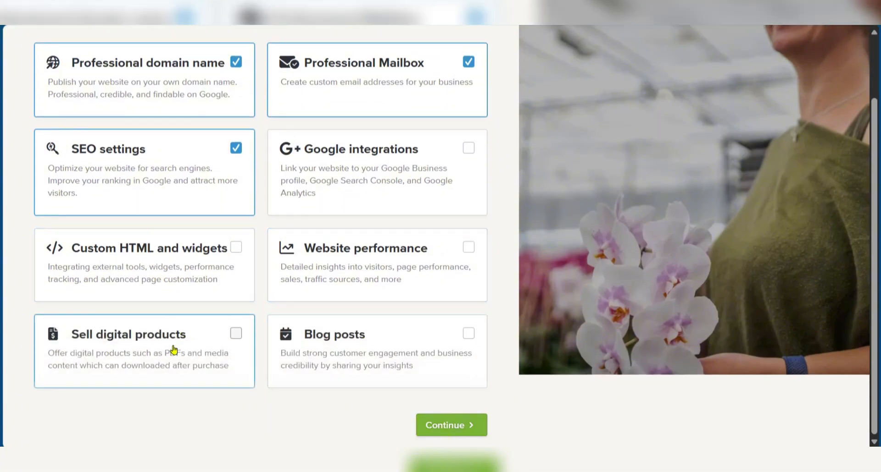
scroll(402, 354, "up", 2)
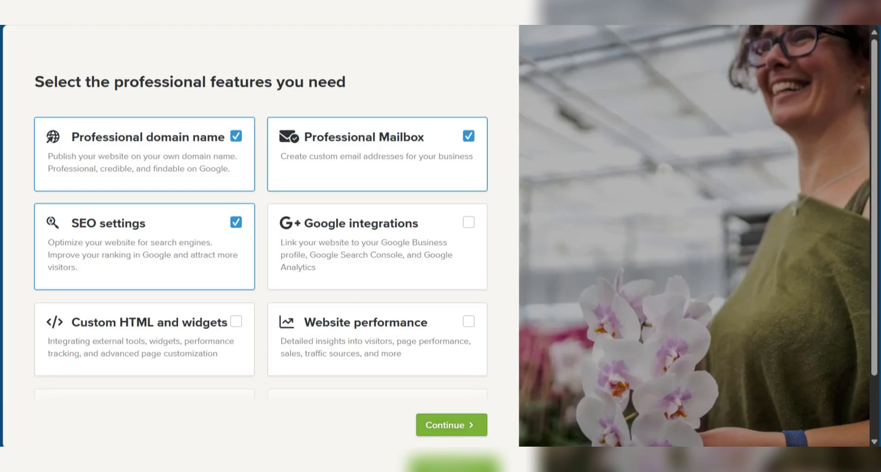
scroll(277, 307, "down", 2)
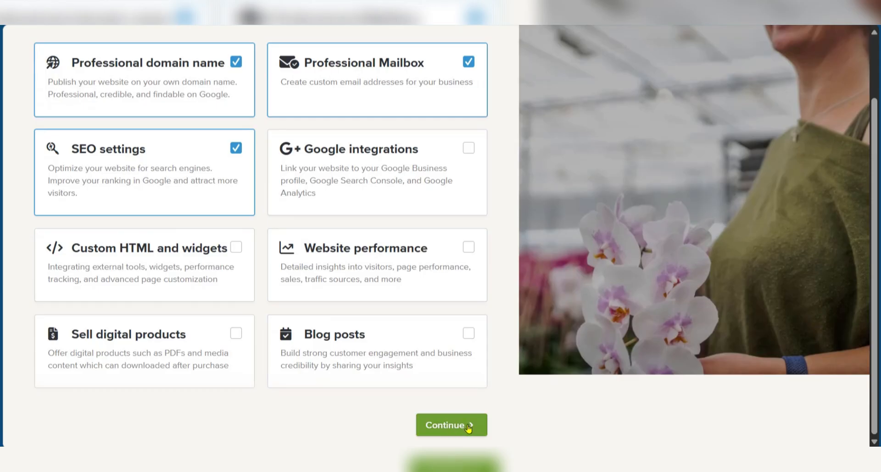
left_click(469, 426)
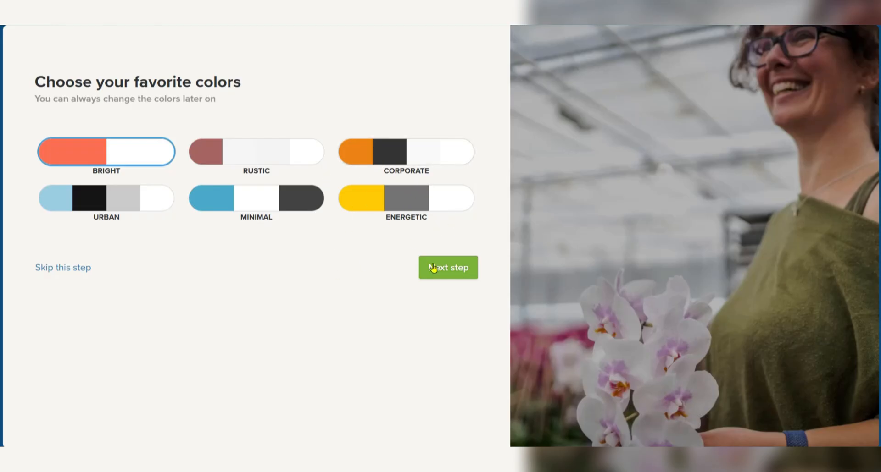
Choose the Corporate color palette for the website and continue the setup
left_click(417, 161)
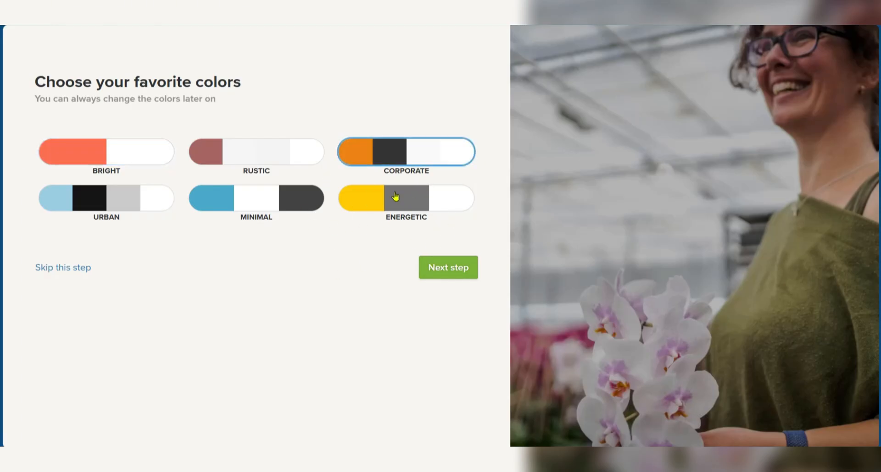
left_click(446, 269)
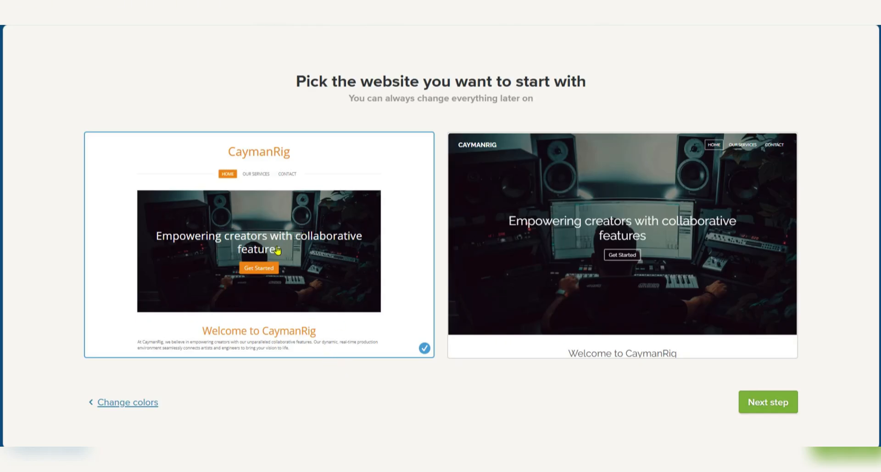
Compare both suggested website designs in full and start with the one that has the full-width studio image behind its header
scroll(289, 229, "down", 1)
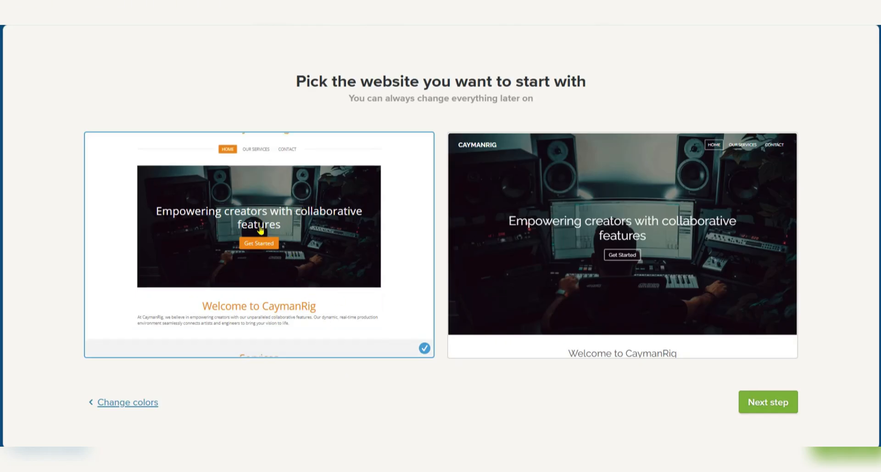
scroll(271, 254, "down", 4)
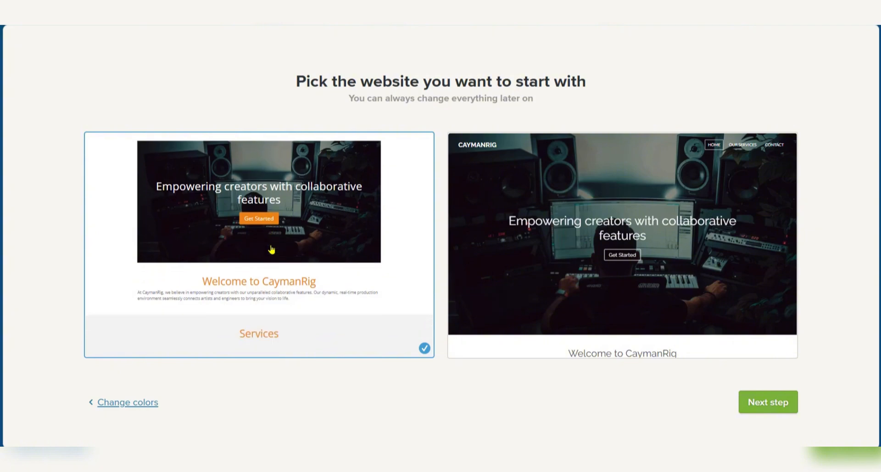
scroll(314, 245, "down", 5)
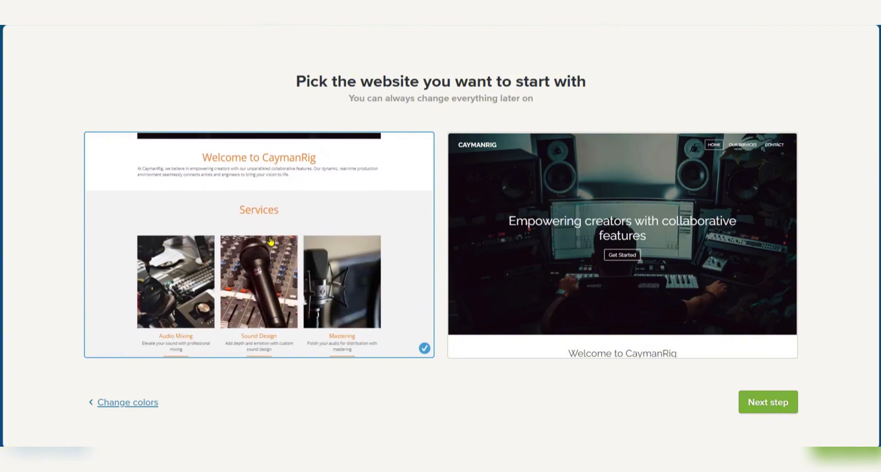
scroll(187, 324, "down", 2)
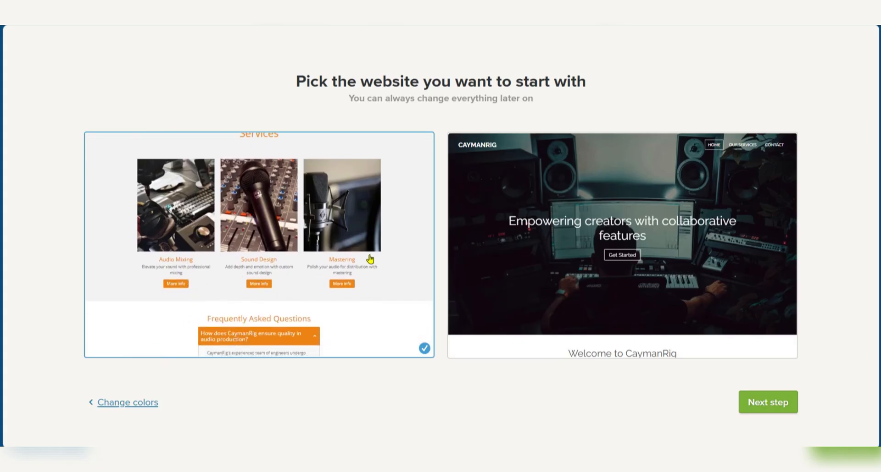
scroll(257, 258, "down", 6)
scroll(257, 258, "down", 4)
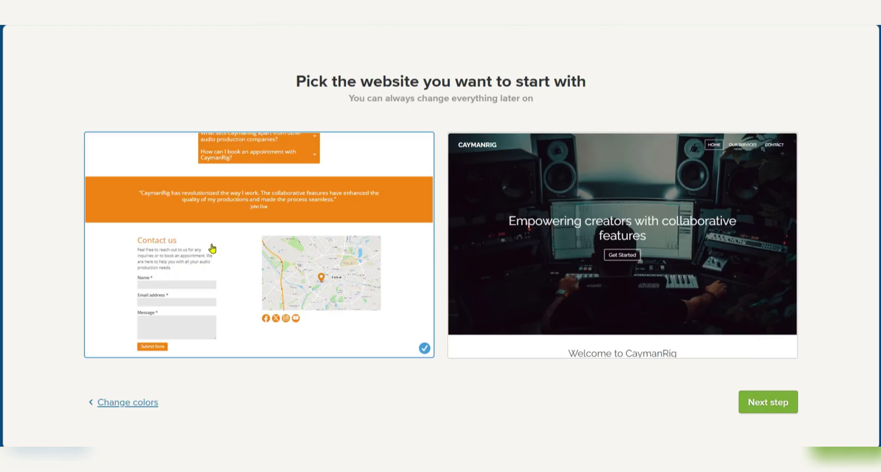
scroll(627, 229, "down", 5)
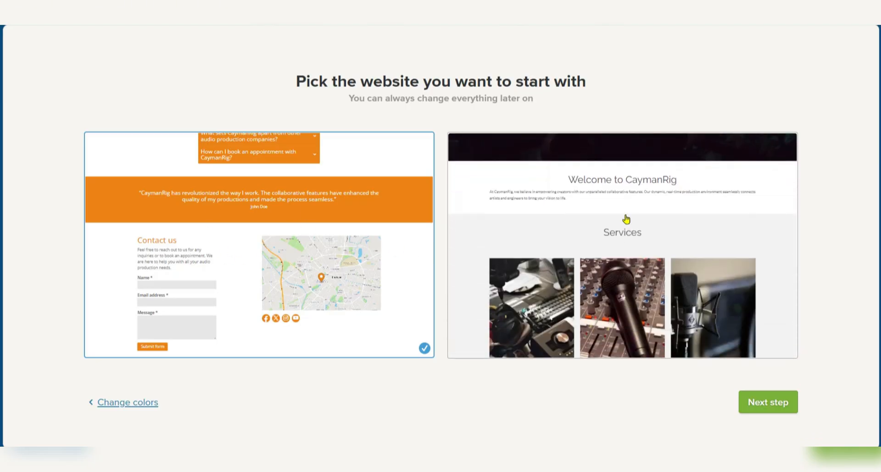
scroll(625, 193, "down", 3)
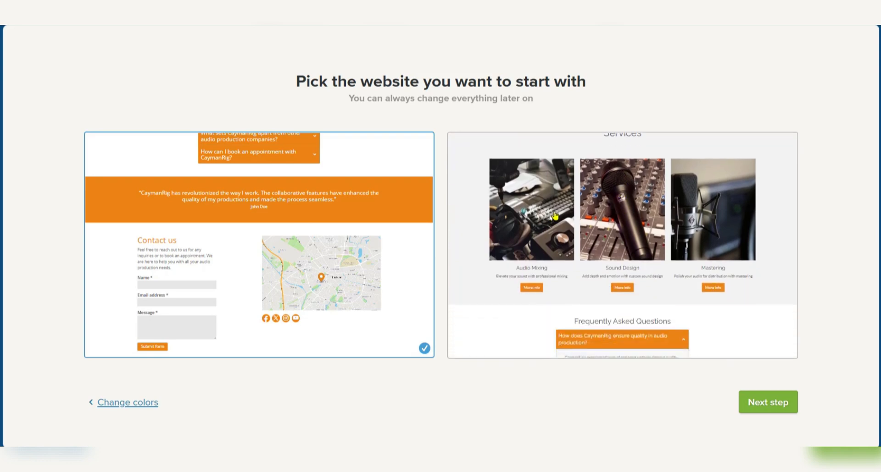
scroll(555, 215, "down", 10)
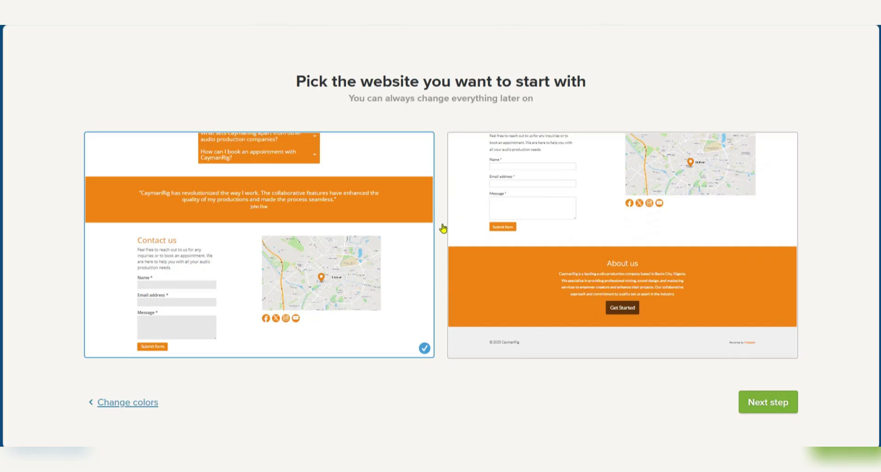
scroll(546, 261, "up", 10)
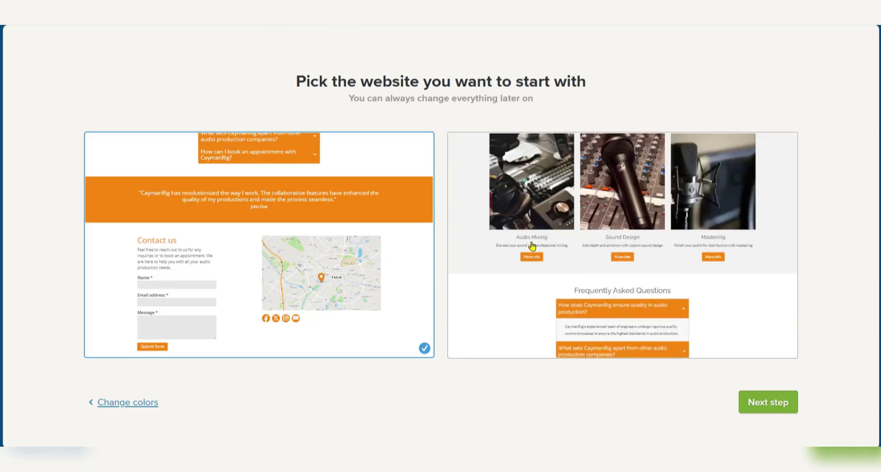
scroll(403, 295, "up", 10)
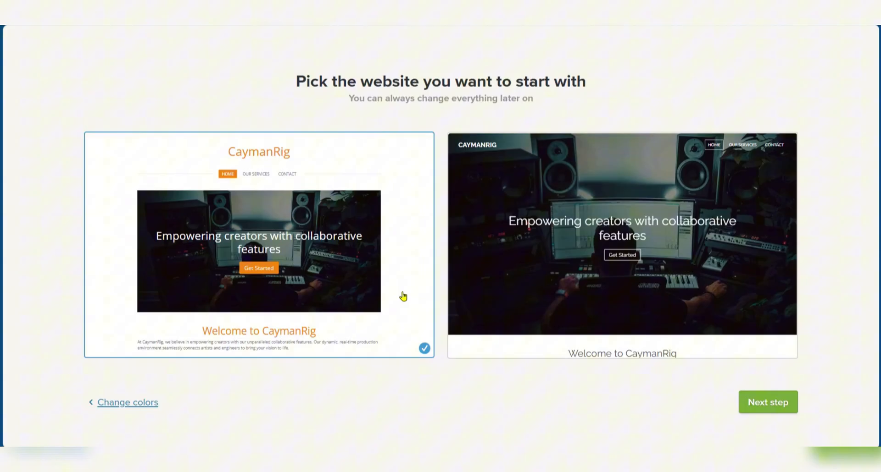
left_click(650, 302)
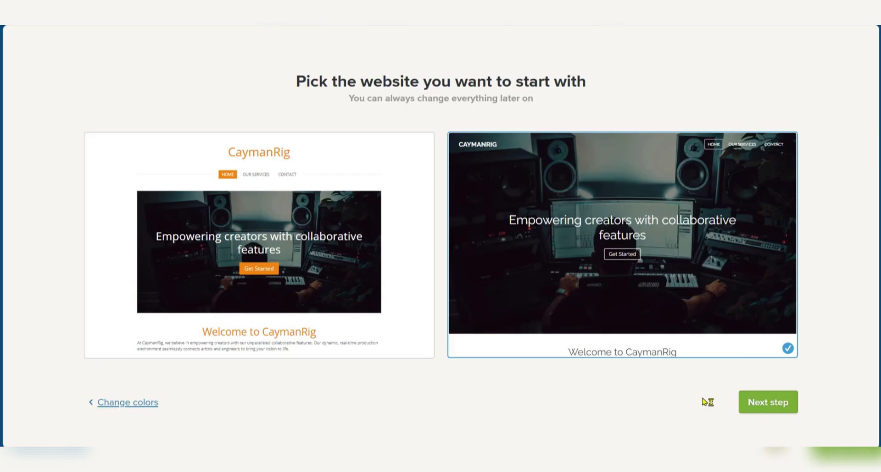
left_click(770, 410)
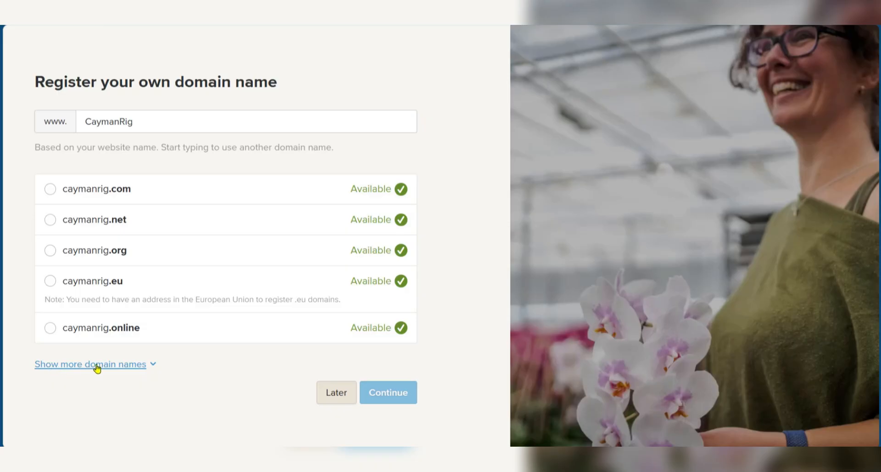
Expand the list of domain names for CaymanRig, review the options and postpone registering a domain
left_click(155, 366)
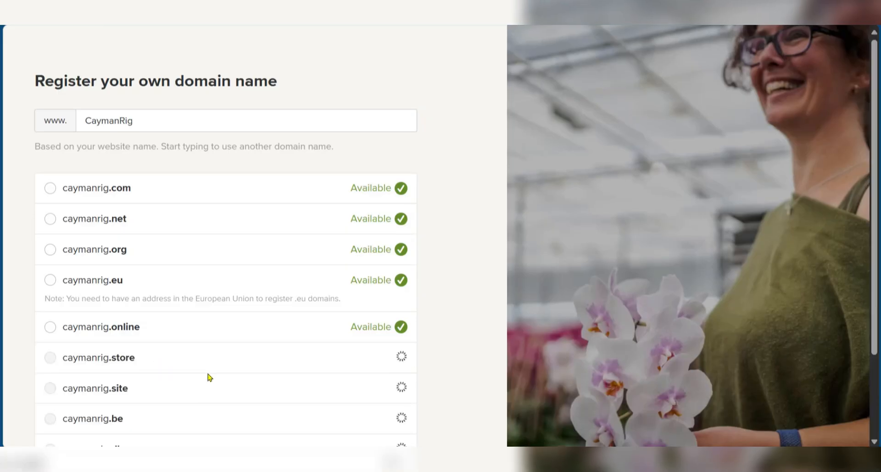
scroll(208, 373, "down", 2)
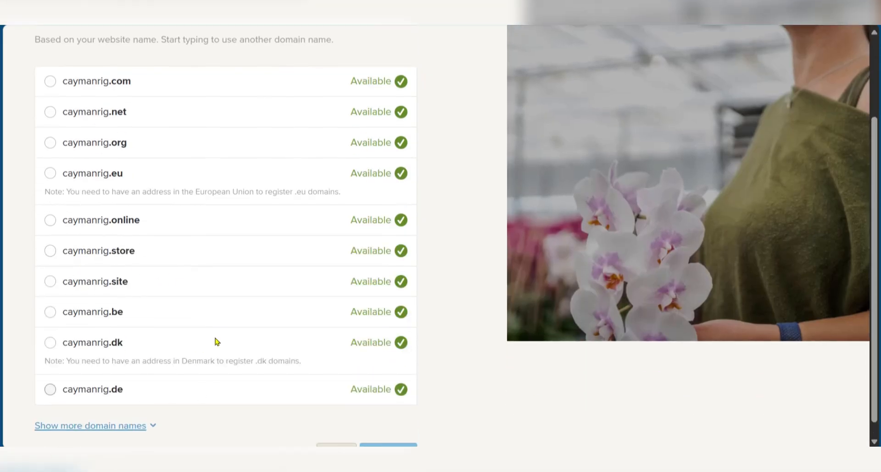
scroll(142, 315, "up", 2)
scroll(141, 314, "down", 2)
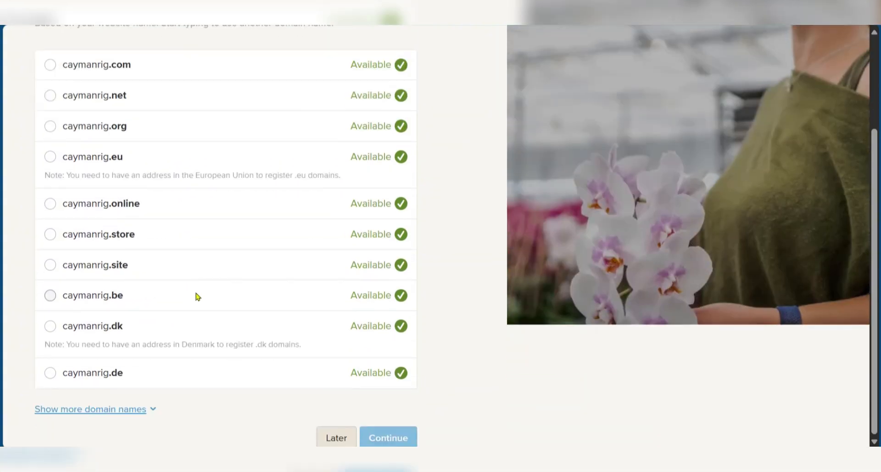
scroll(233, 304, "up", 3)
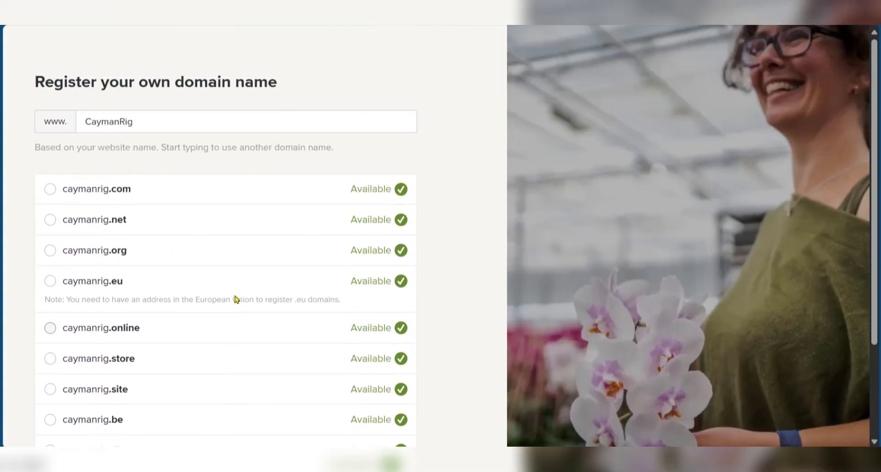
scroll(316, 278, "down", 3)
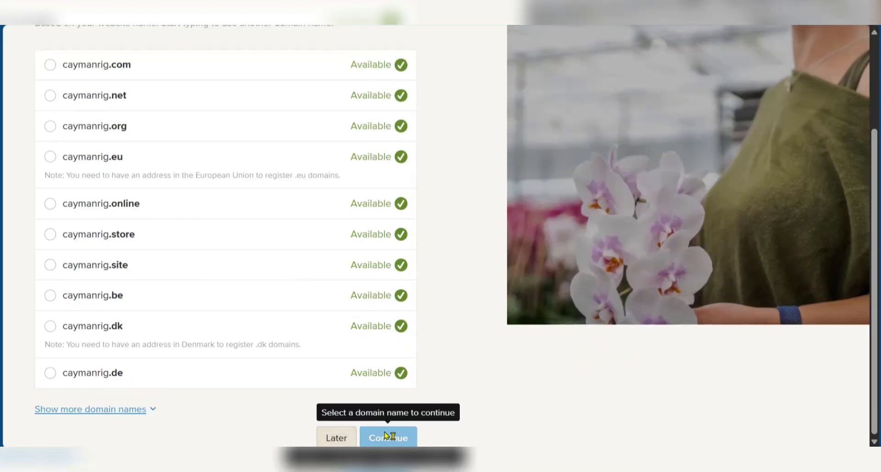
left_click(340, 441)
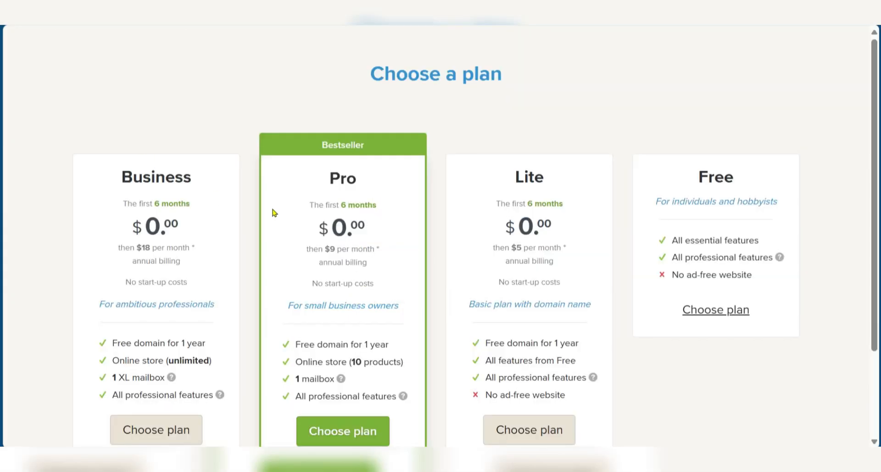
Compare the pricing and features of the Business, Pro, Lite and Free plans
scroll(310, 346, "down", 2)
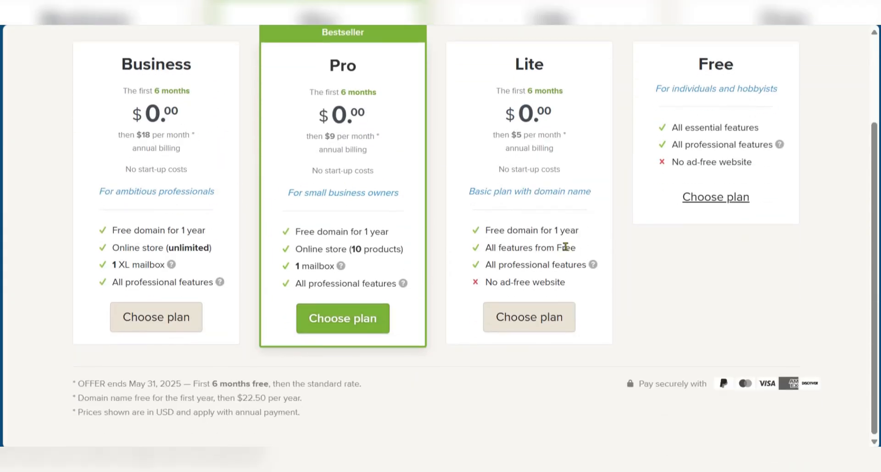
scroll(110, 141, "up", 1)
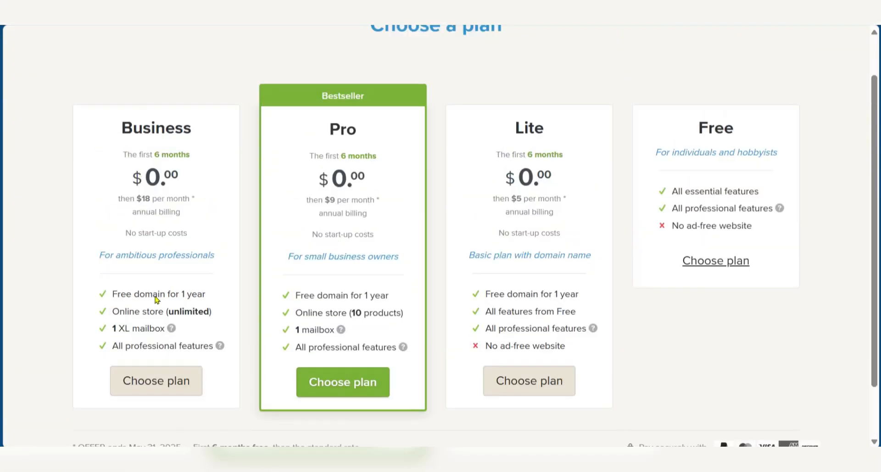
scroll(156, 298, "down", 1)
scroll(159, 166, "up", 2)
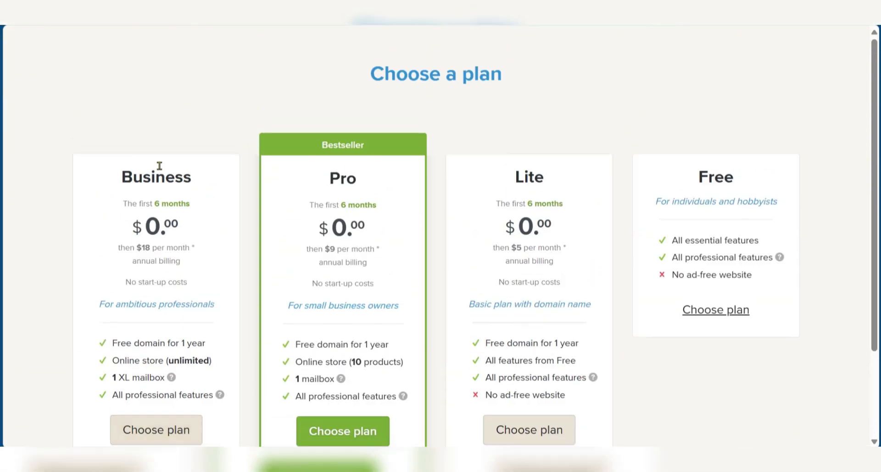
scroll(183, 192, "down", 1)
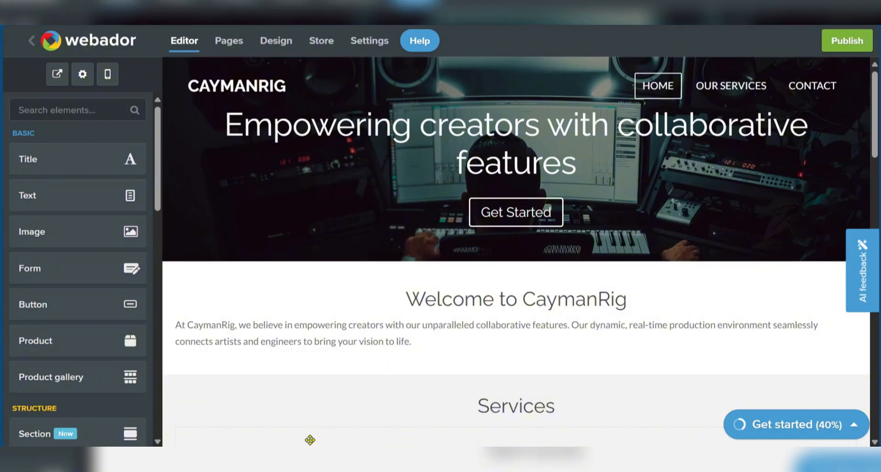
Examine the editor's available page elements, from Basic and Structure through Media, Interactive and Extras
scroll(59, 211, "down", 10)
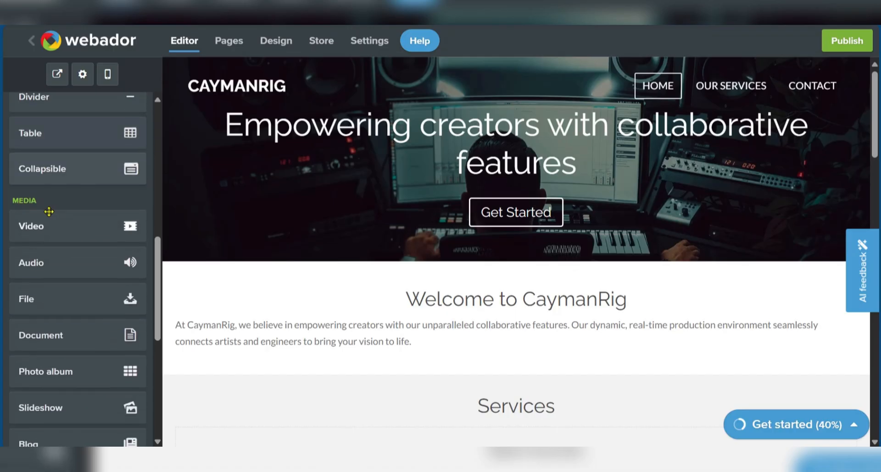
scroll(64, 225, "down", 5)
scroll(77, 230, "up", 15)
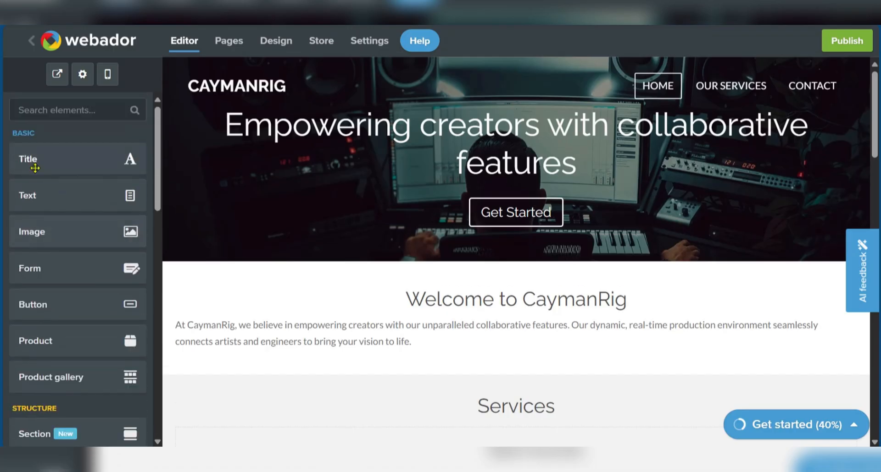
scroll(41, 179, "down", 4)
scroll(65, 239, "down", 4)
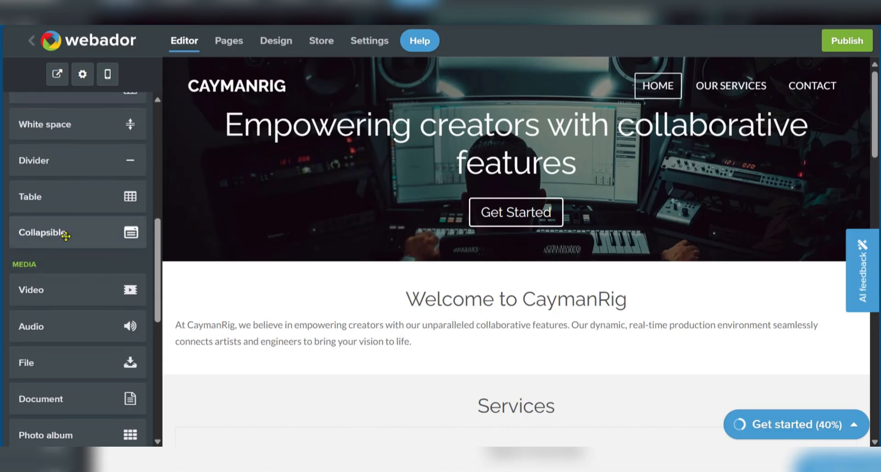
scroll(69, 242, "down", 3)
scroll(66, 216, "down", 6)
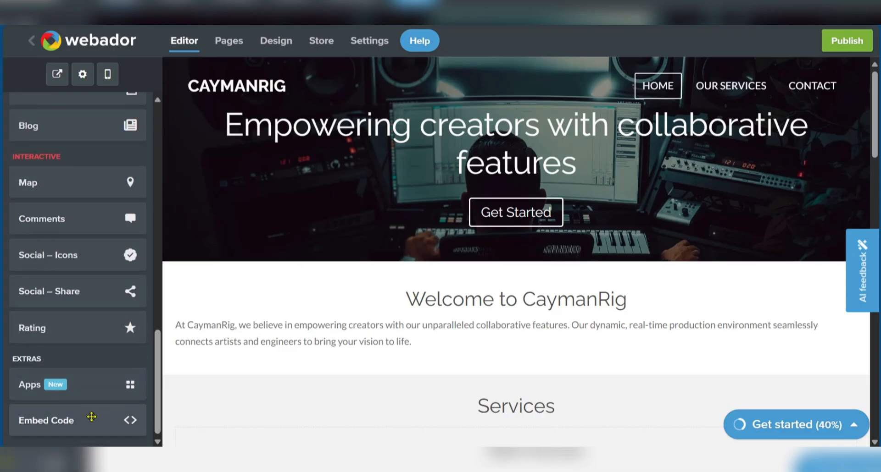
scroll(87, 413, "up", 15)
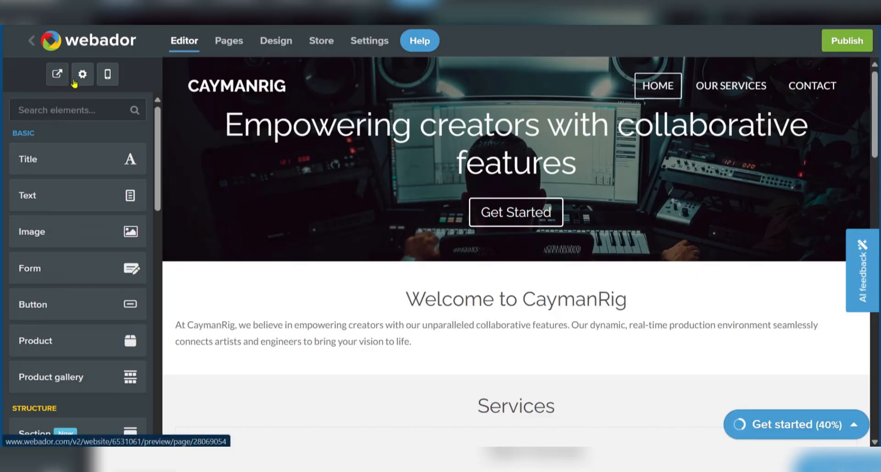
Open the mobile view of the website and try out the Mobile bar, switching it on and back off
left_click(108, 75)
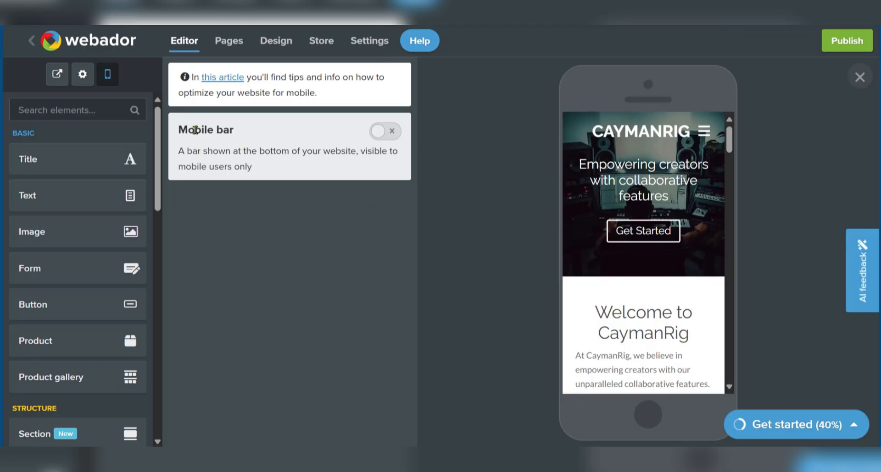
left_click(378, 132)
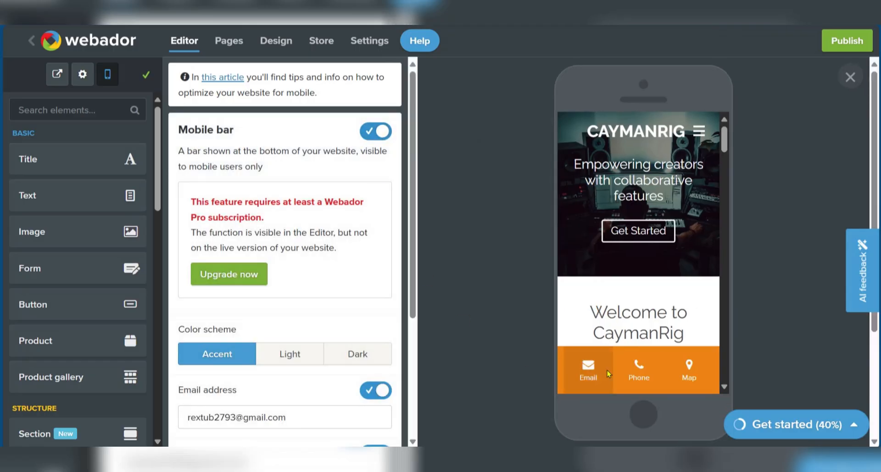
left_click(374, 133)
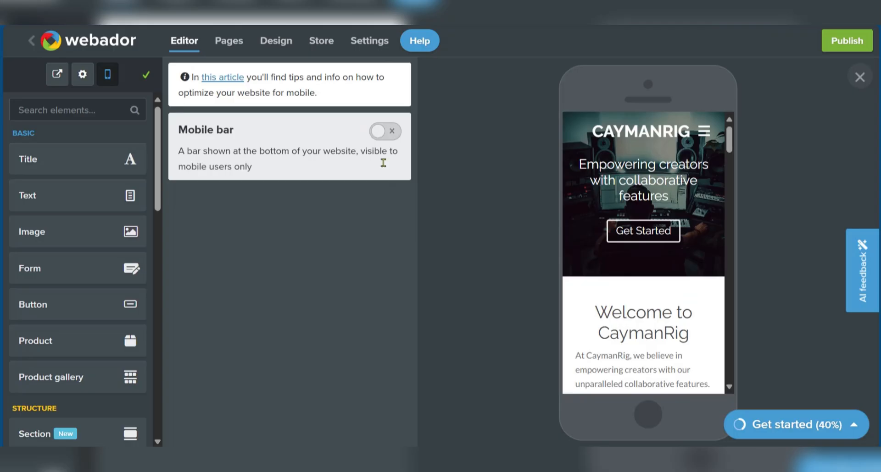
Examine the home page's mobile layout, including its services and contact form sections
scroll(636, 300, "down", 5)
scroll(636, 300, "down", 15)
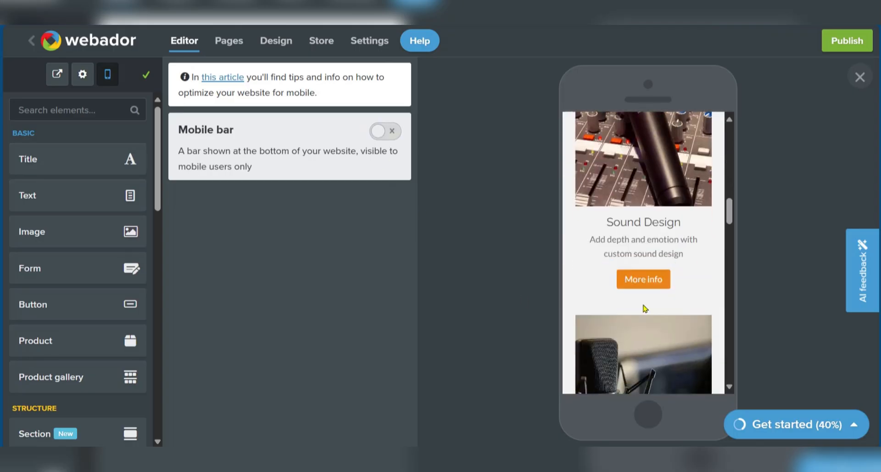
scroll(640, 294, "down", 5)
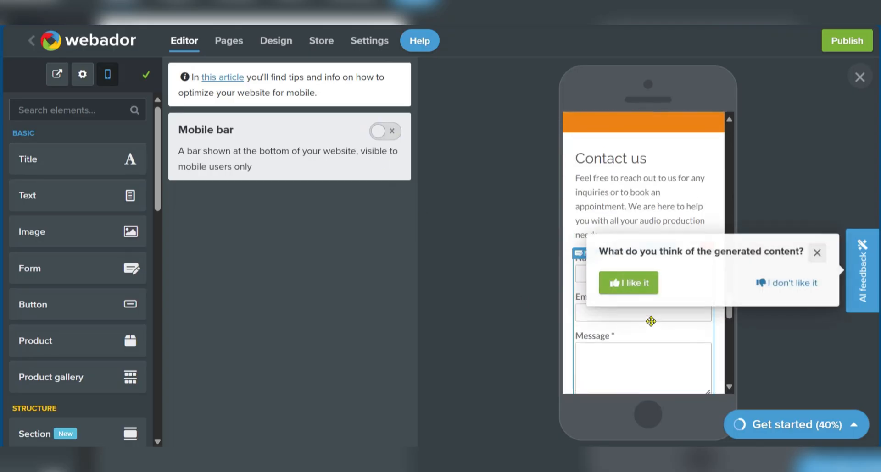
scroll(640, 293, "up", 10)
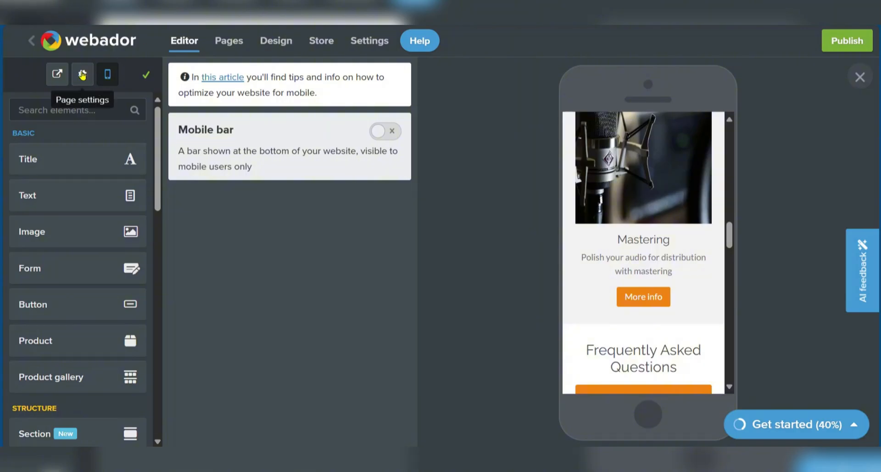
Leave the mobile view, open the website preview and examine the home page's banner, services and Frequently Asked Questions sections
left_click(107, 75)
scroll(456, 313, "up", 10)
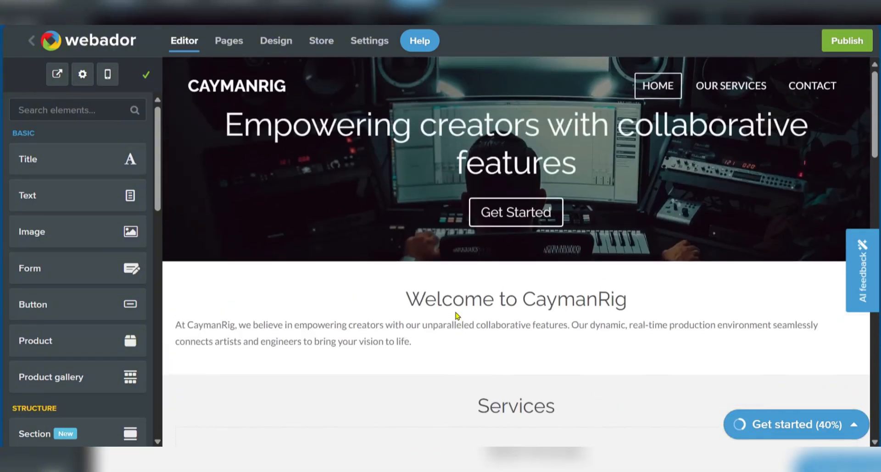
left_click(58, 74)
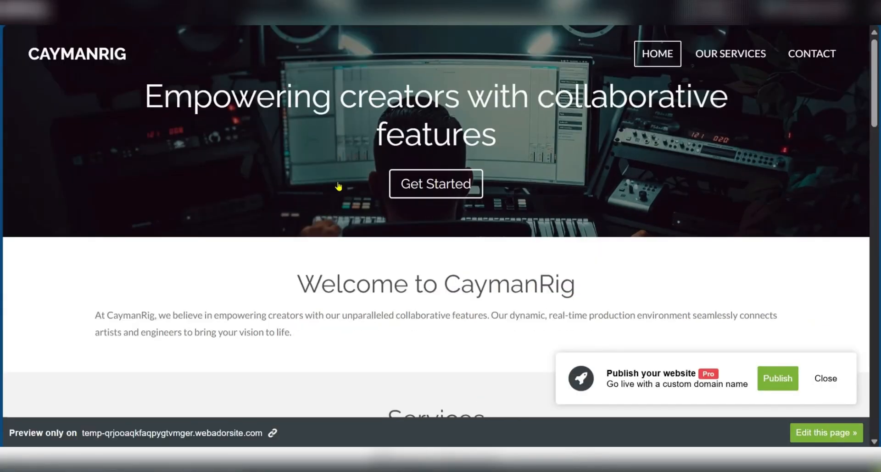
scroll(508, 272, "down", 10)
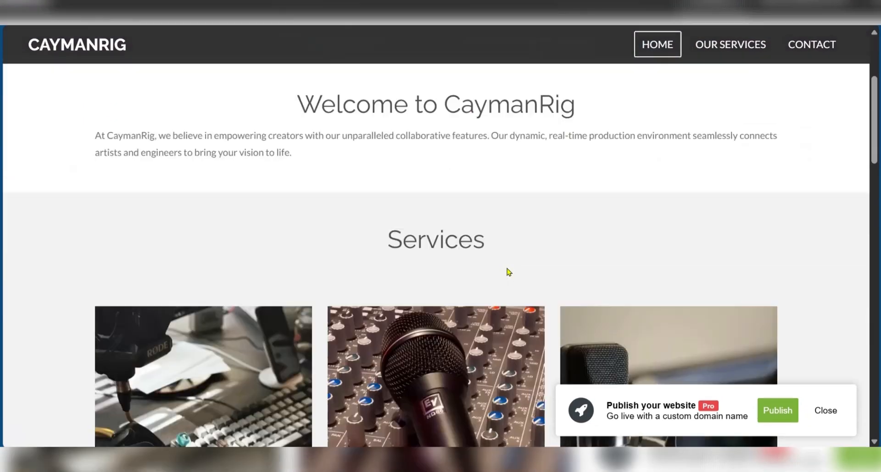
scroll(507, 274, "up", 3)
scroll(503, 267, "down", 3)
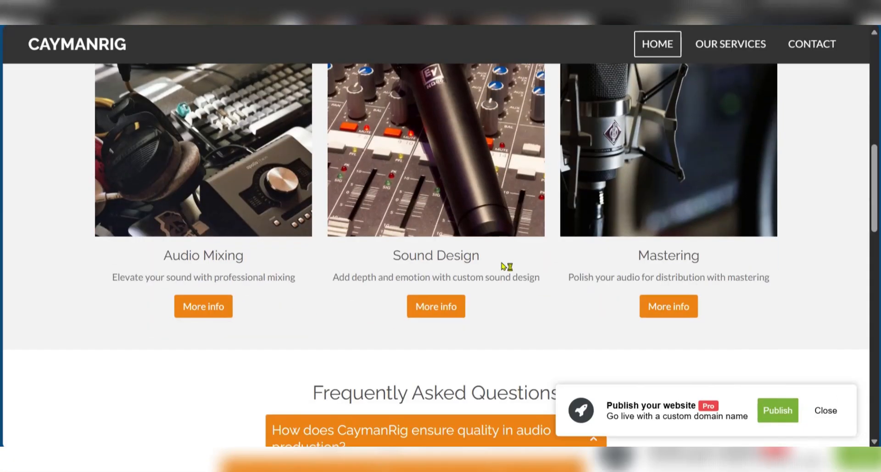
scroll(505, 261, "up", 15)
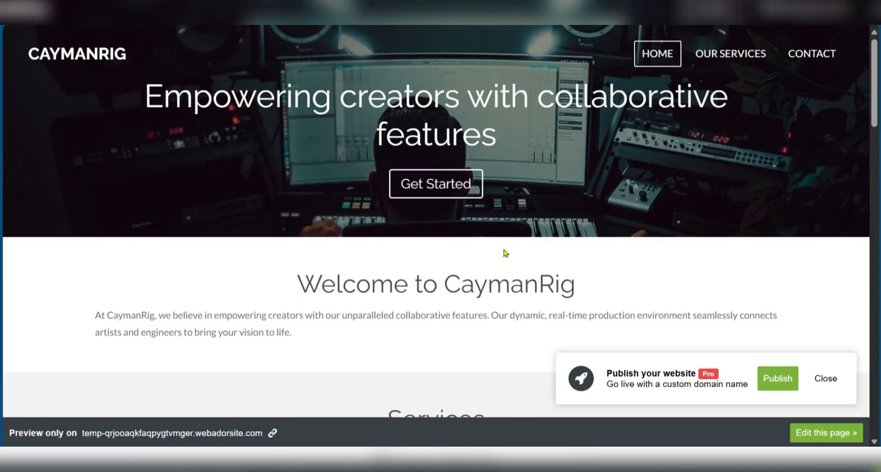
scroll(503, 253, "down", 10)
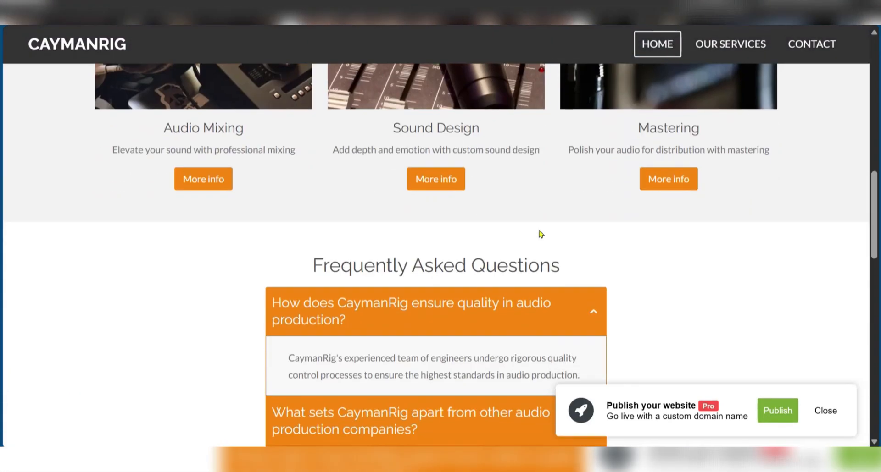
scroll(540, 233, "down", 5)
scroll(539, 232, "up", 9)
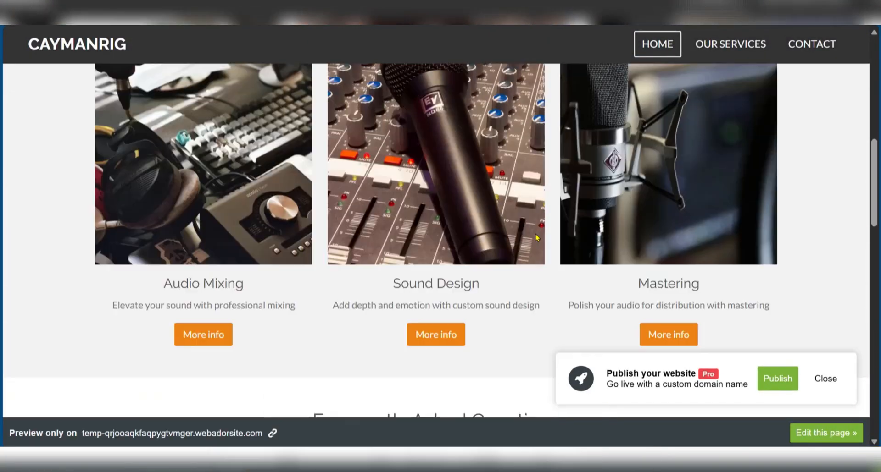
scroll(536, 237, "up", 8)
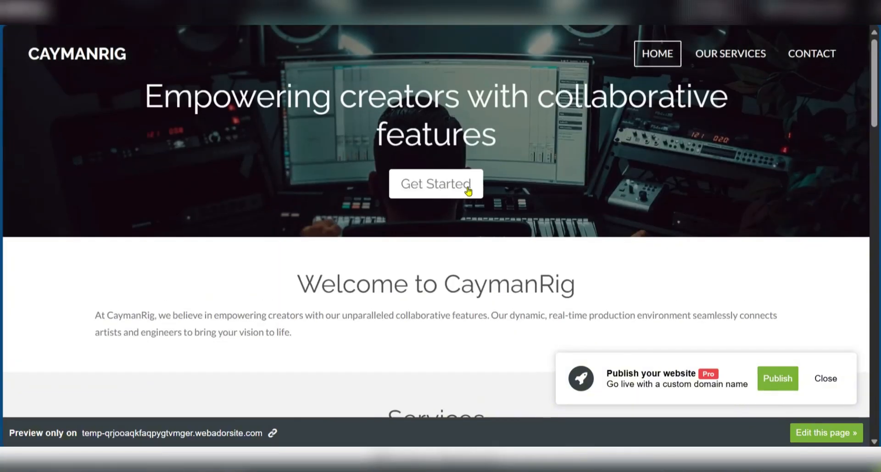
left_click(468, 191)
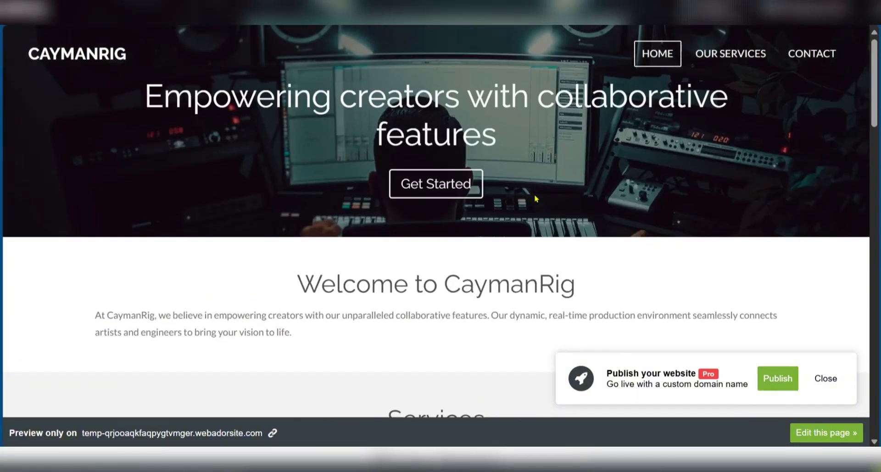
Make the paragraph below the "Welcome to CaymanRig" heading bold and italic in the editor
scroll(534, 195, "down", 10)
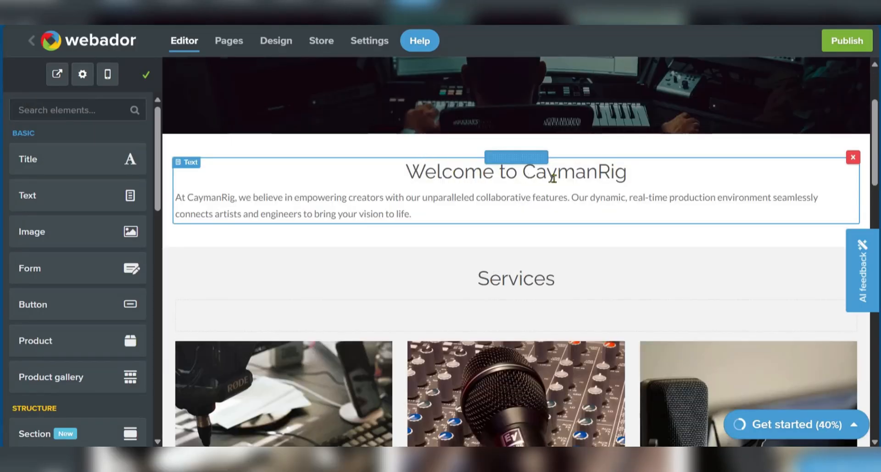
left_click(581, 191)
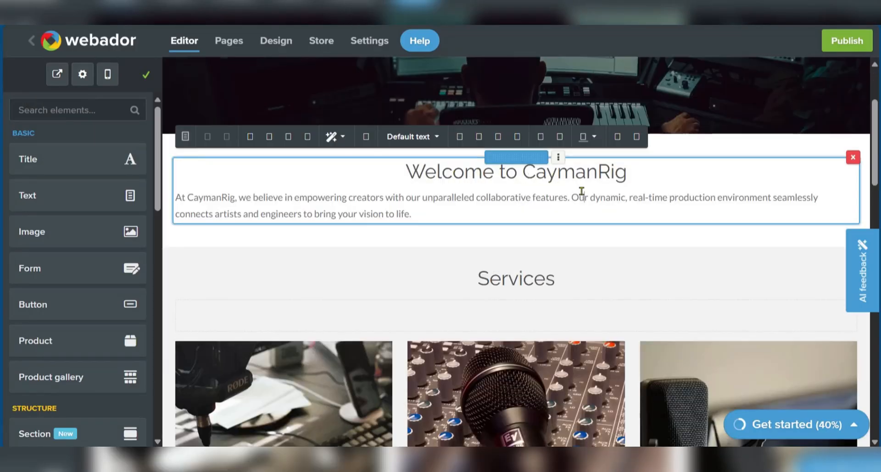
left_click(425, 212)
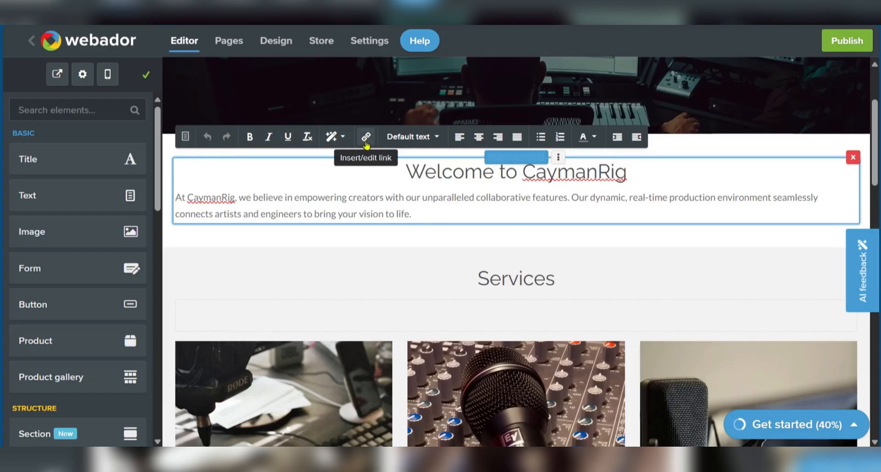
left_click_drag(419, 215, 174, 199)
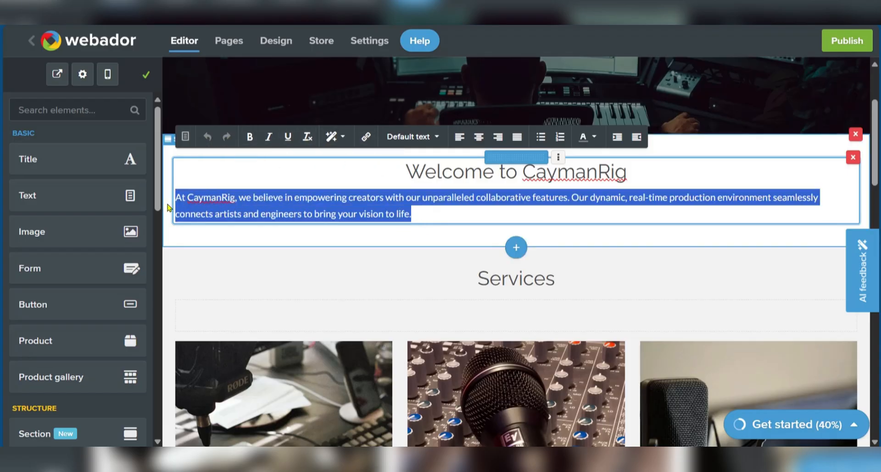
left_click(250, 138)
left_click(269, 137)
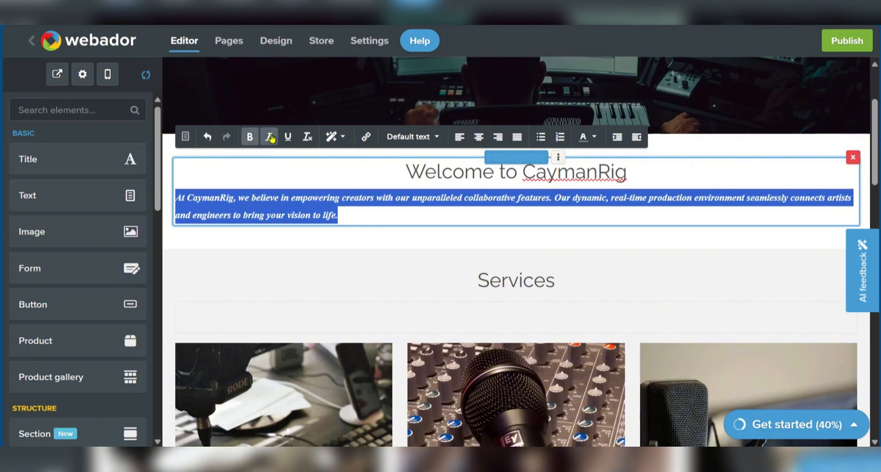
Color the "Welcome to CaymanRig" heading and its paragraph orange from the site's color palette
left_click(372, 212)
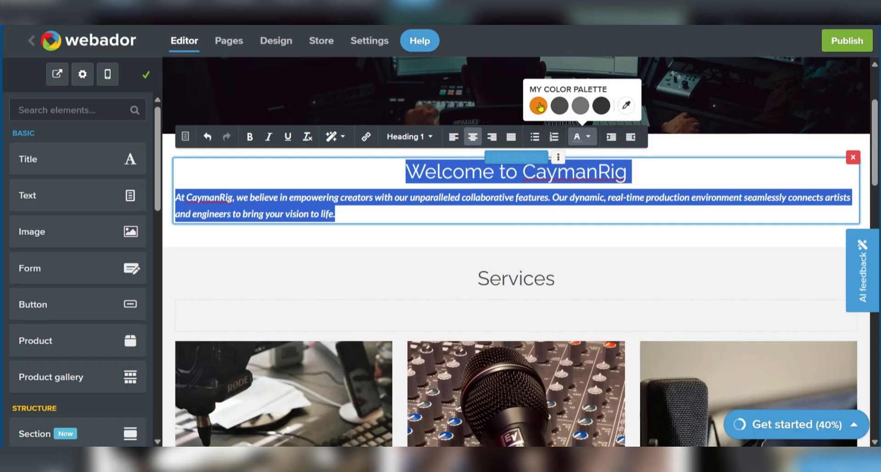
left_click(539, 108)
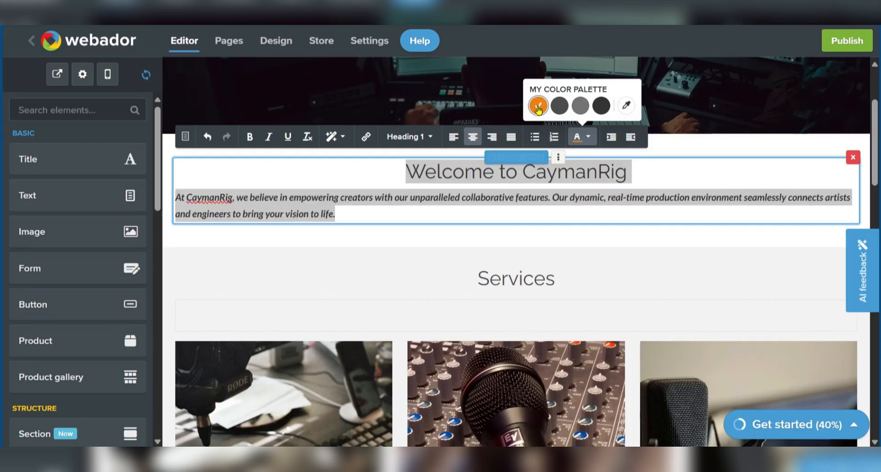
left_click(370, 178)
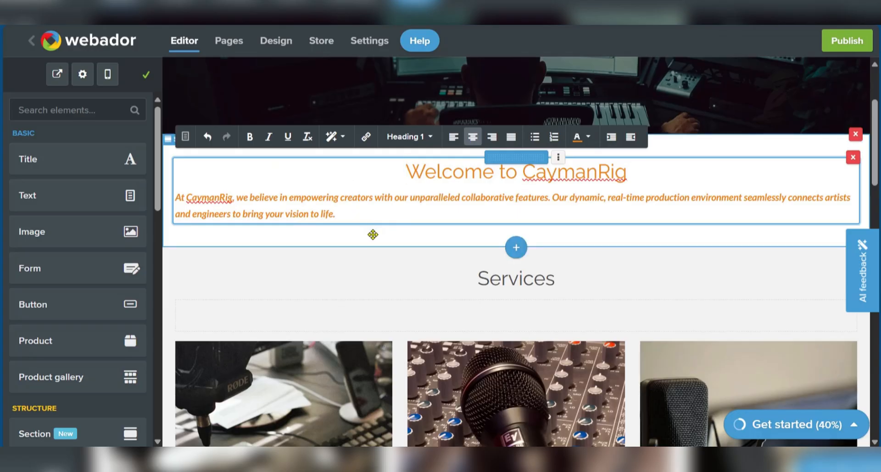
Give the welcome section a dark background, replacing it with the golden light-wave stock image from a "sound wave" search
left_click(375, 235)
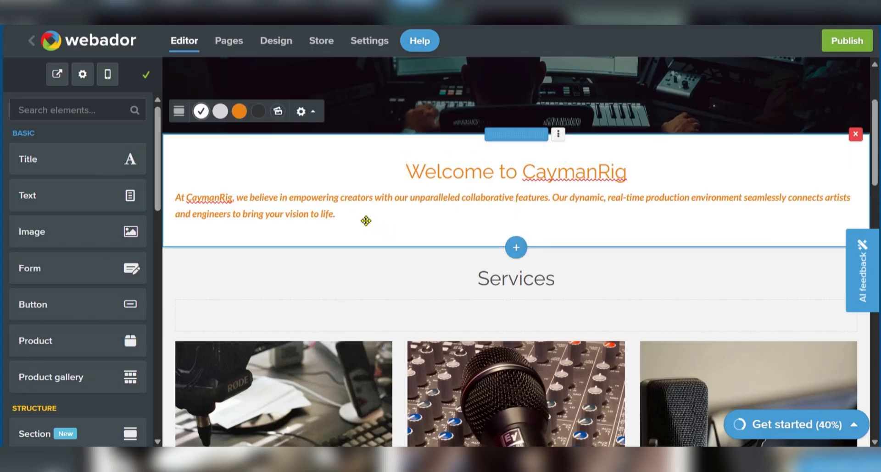
left_click(260, 117)
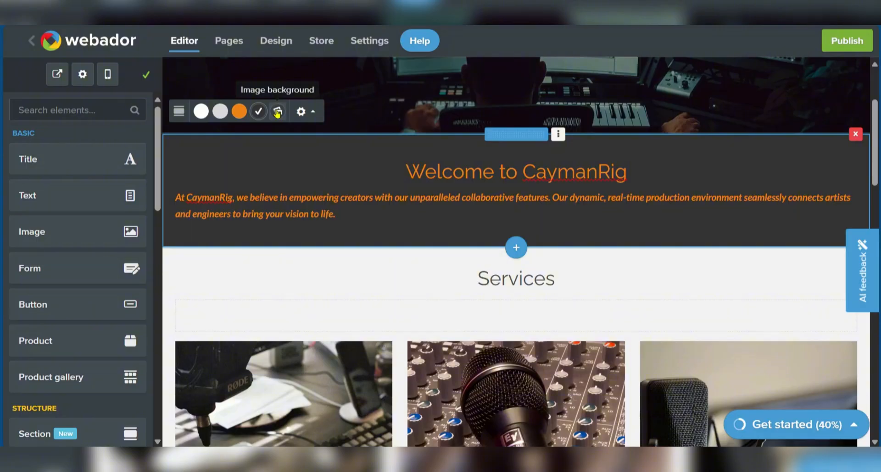
left_click(277, 112)
left_click(212, 86)
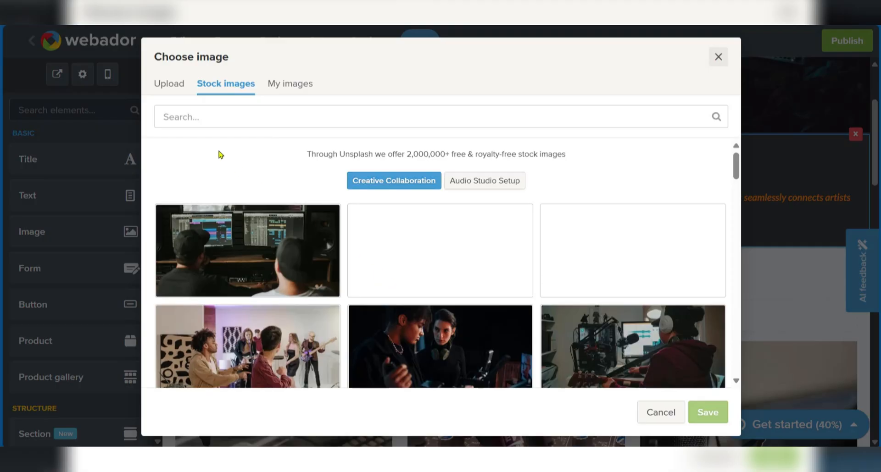
left_click(383, 116)
type("sound wave")
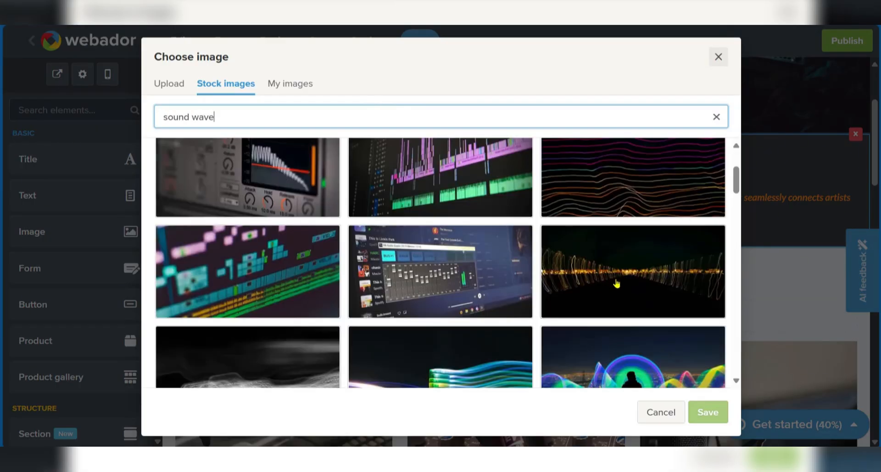
left_click(625, 290)
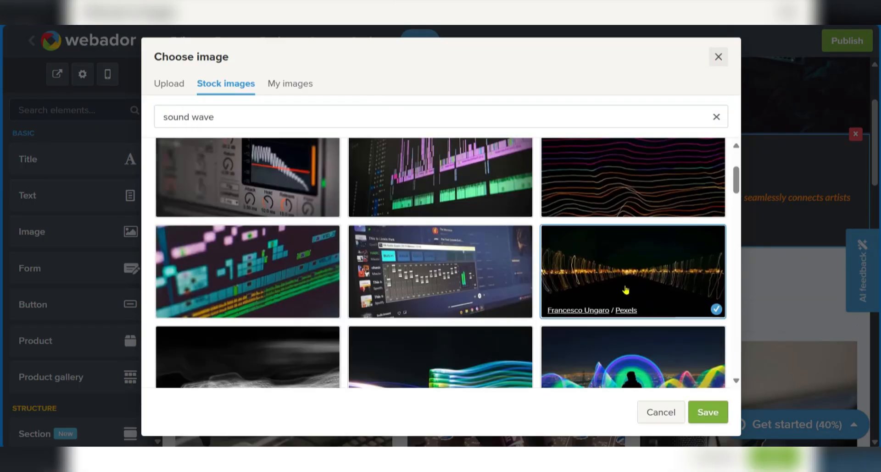
left_click(708, 413)
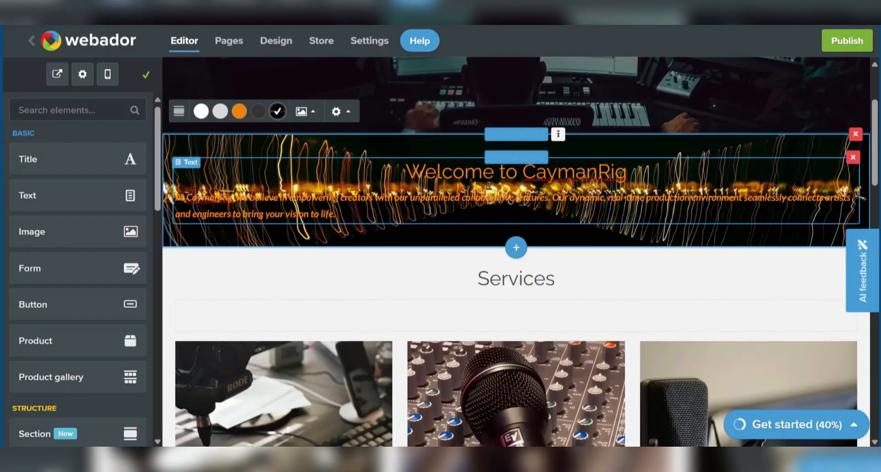
Color the welcome heading and paragraph white and switch the section's background back to the dark palette color
left_click(383, 211)
key("ctrl+a")
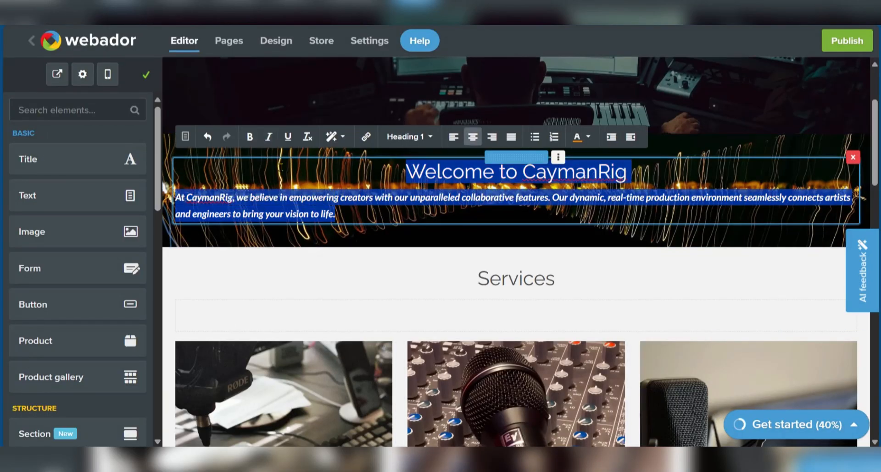
left_click(588, 142)
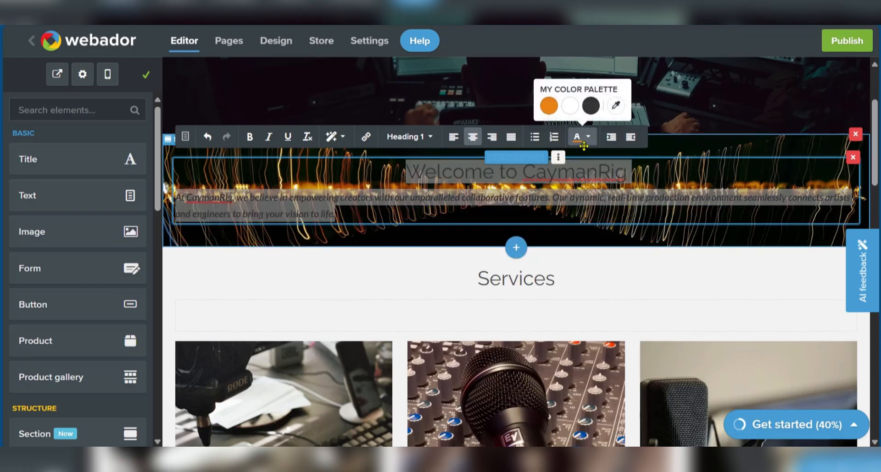
left_click(580, 160)
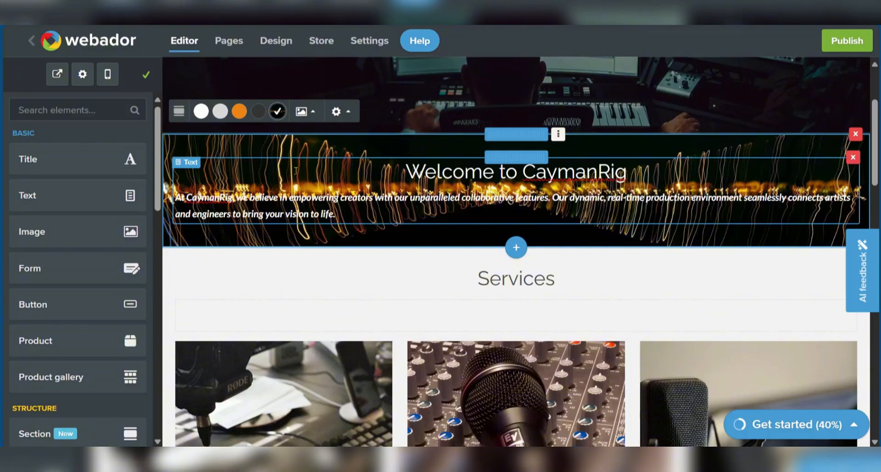
left_click(259, 112)
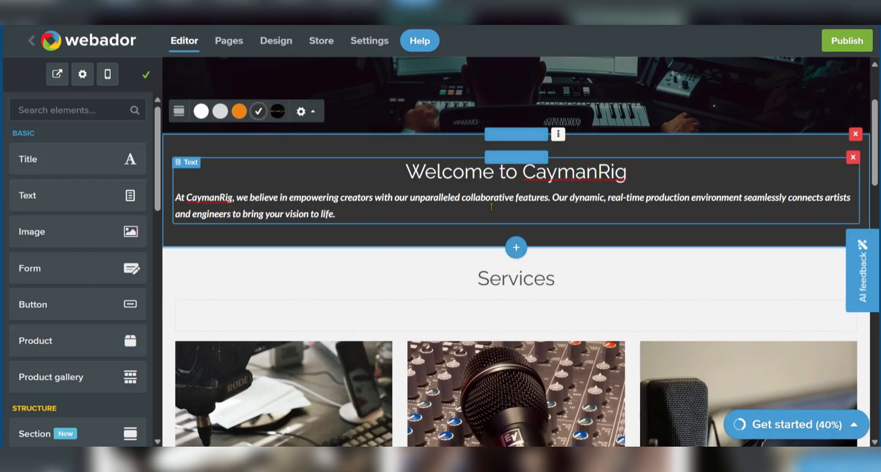
left_click(553, 279)
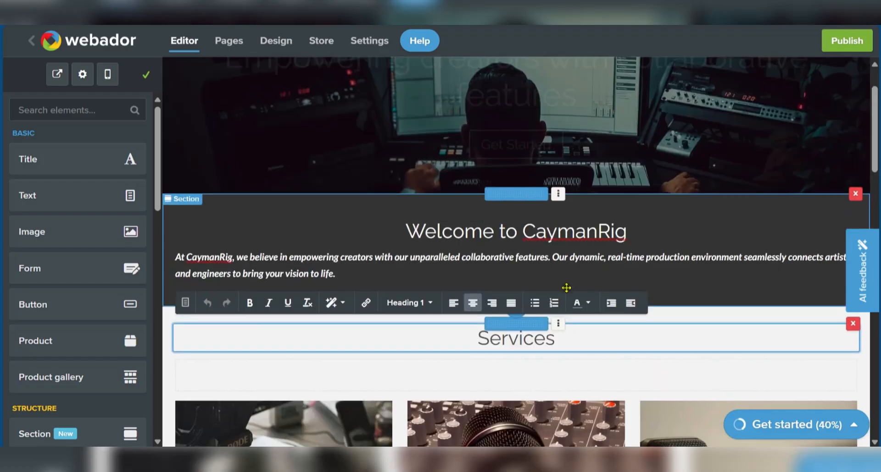
scroll(568, 289, "down", 7)
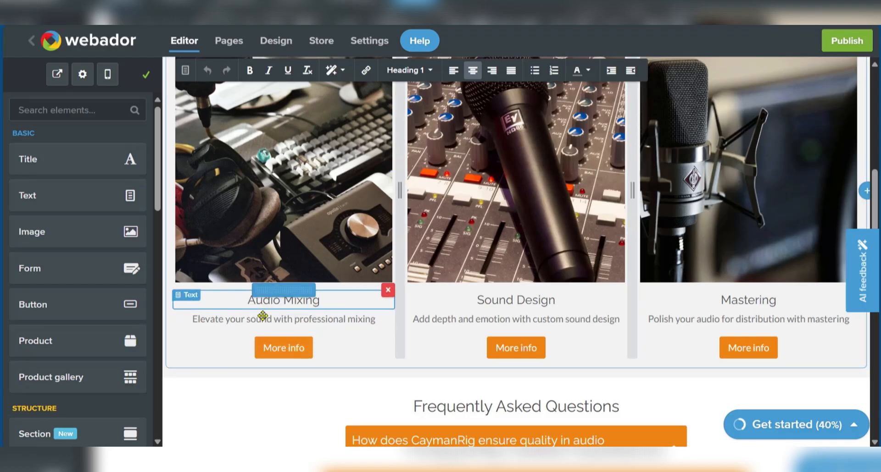
left_click(285, 348)
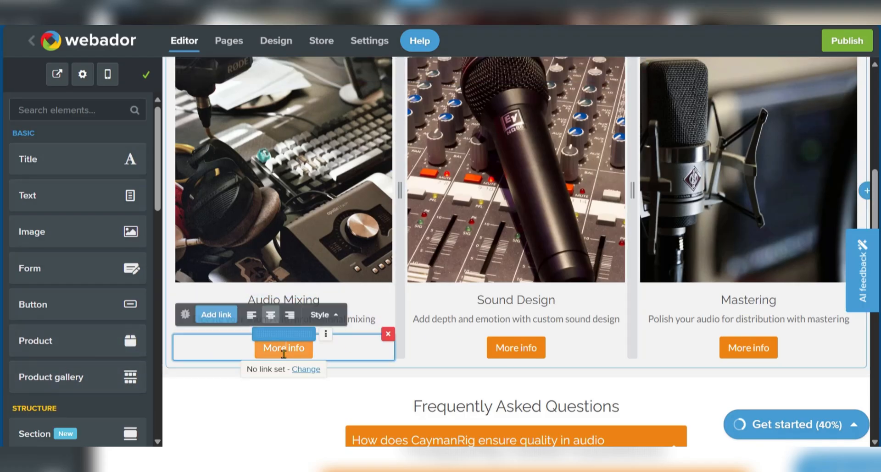
left_click(215, 314)
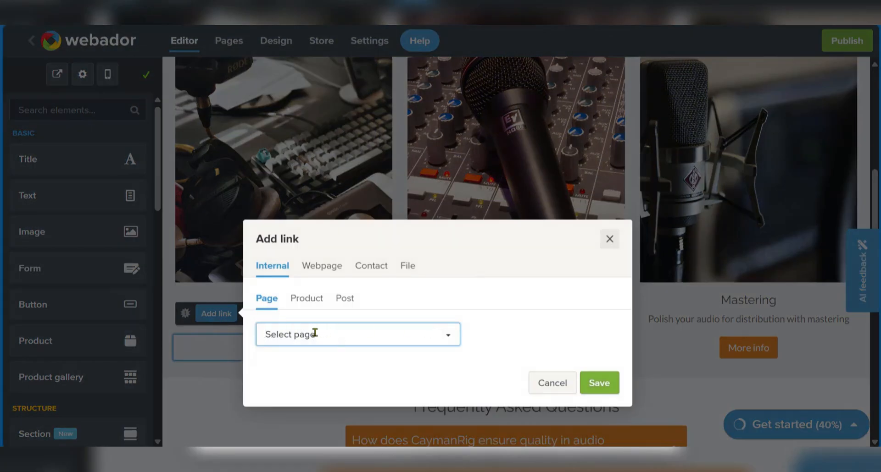
left_click(306, 299)
left_click(345, 299)
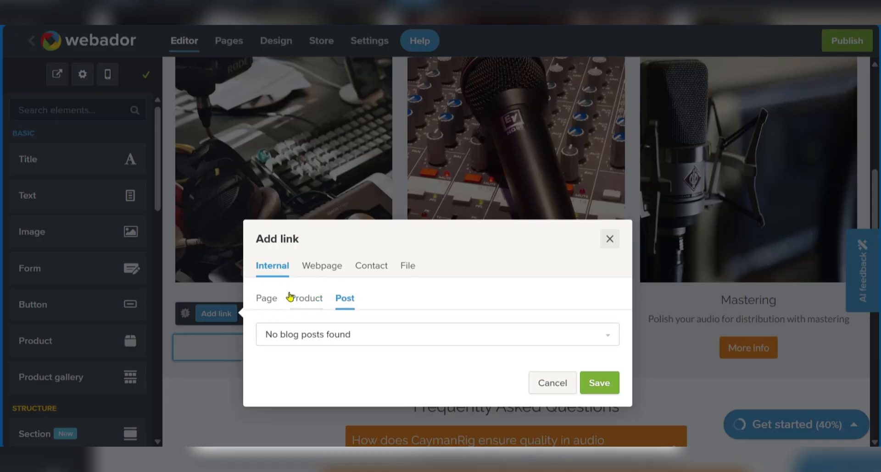
left_click(311, 265)
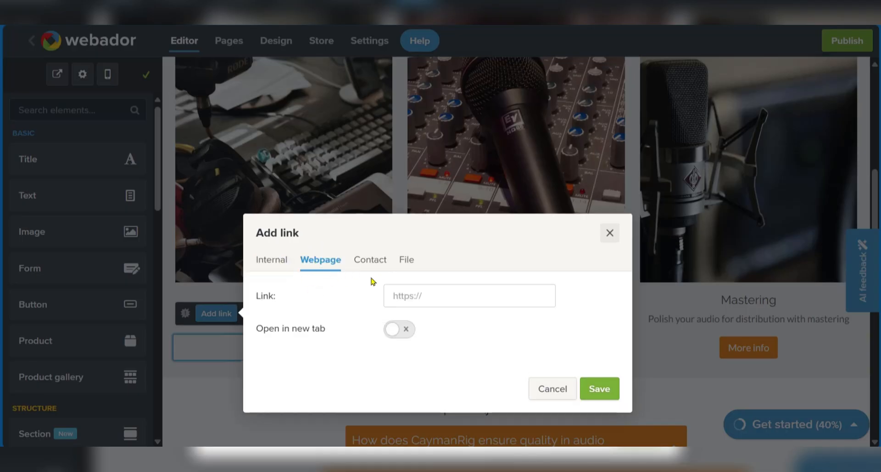
left_click(451, 290)
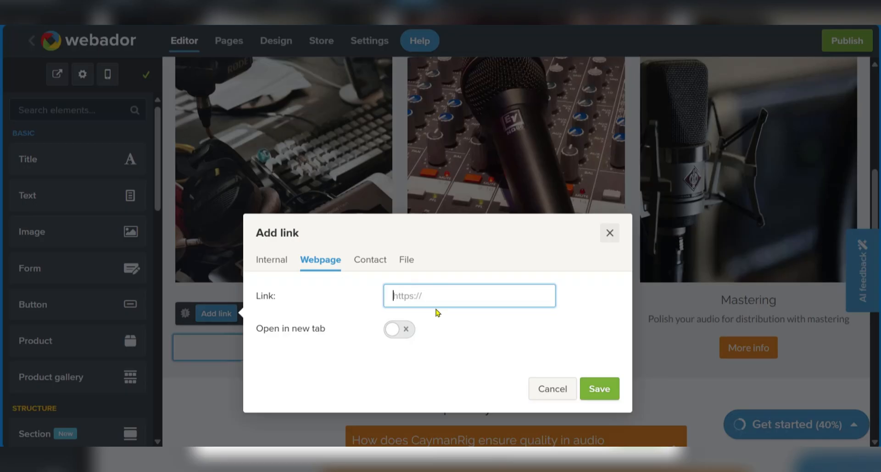
type("www.google.com")
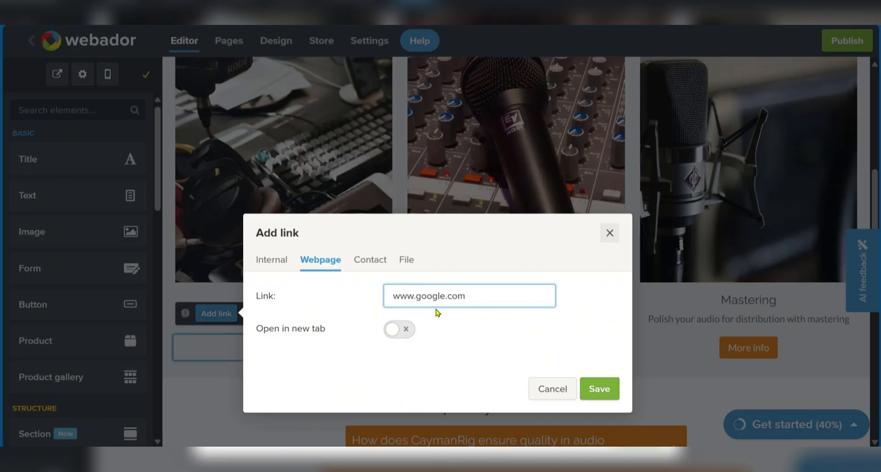
left_click(390, 336)
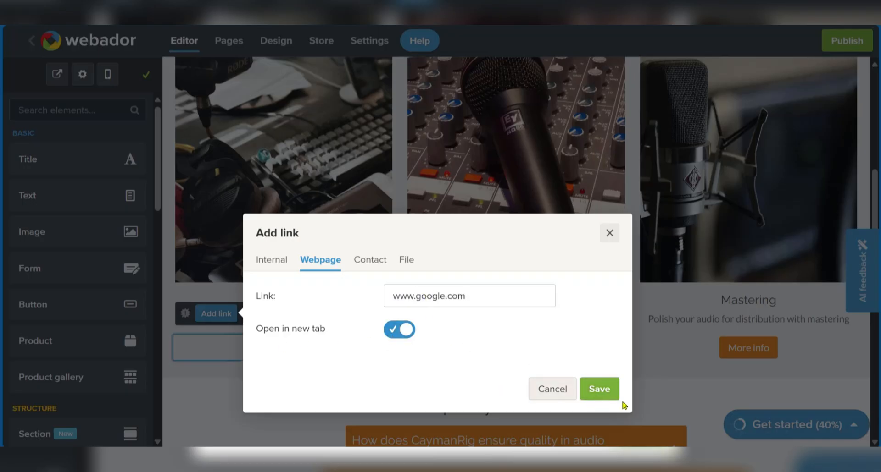
left_click(607, 394)
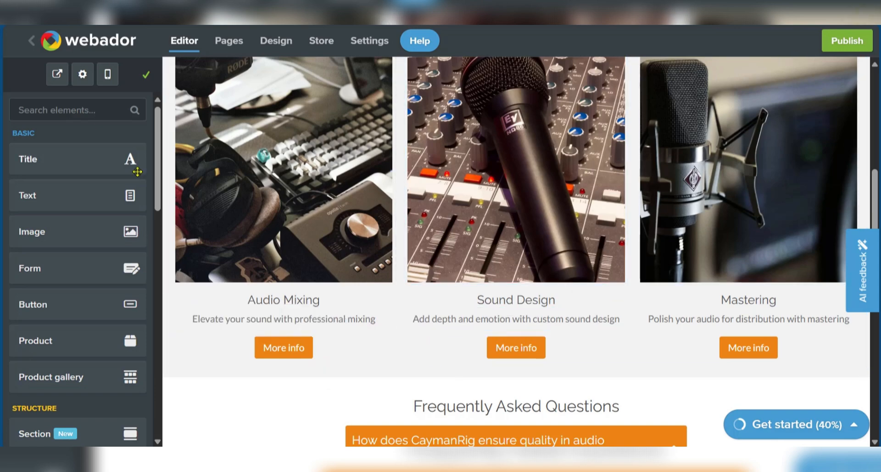
Look through the basic, structure and media elements that can be added to the page
scroll(105, 236, "down", 5)
scroll(74, 244, "up", 5)
scroll(67, 253, "down", 9)
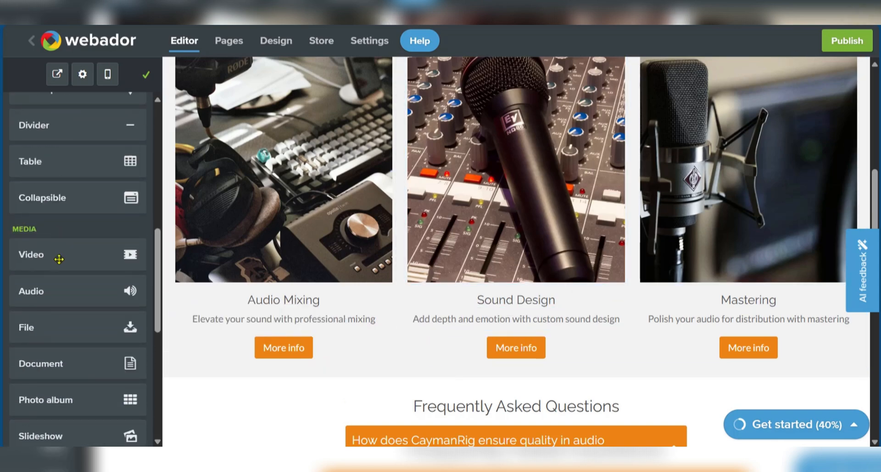
scroll(61, 259, "down", 3)
scroll(57, 257, "up", 5)
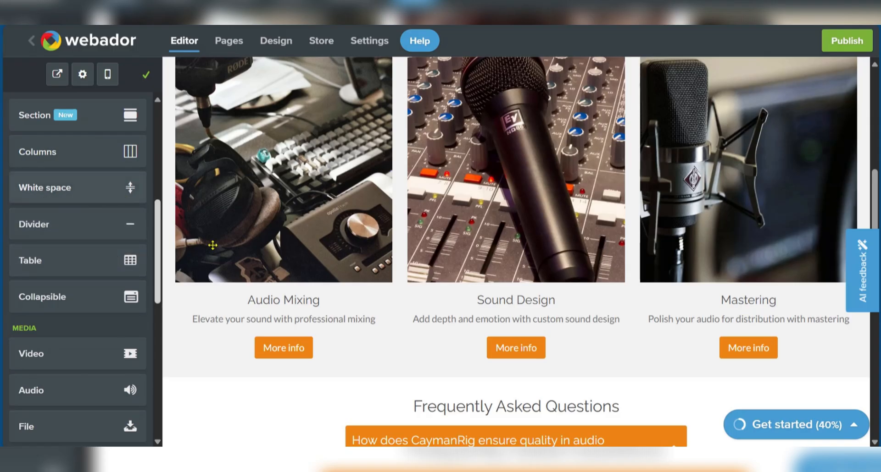
scroll(78, 197, "up", 6)
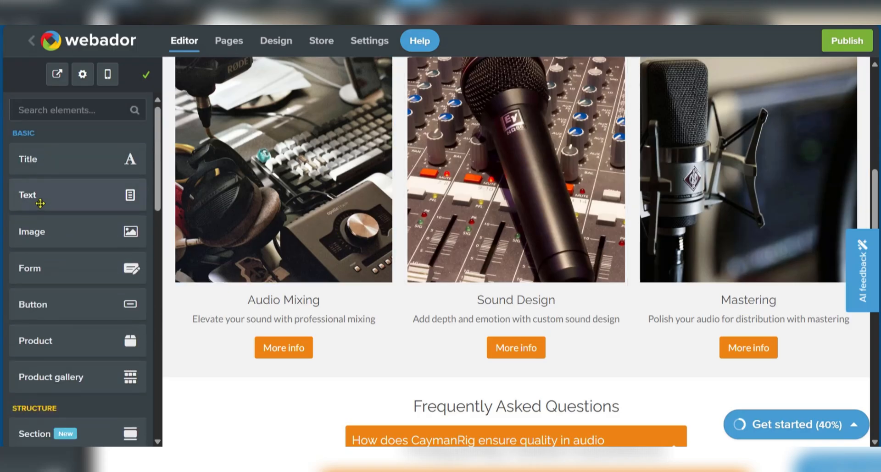
left_click_drag(40, 204, 297, 173)
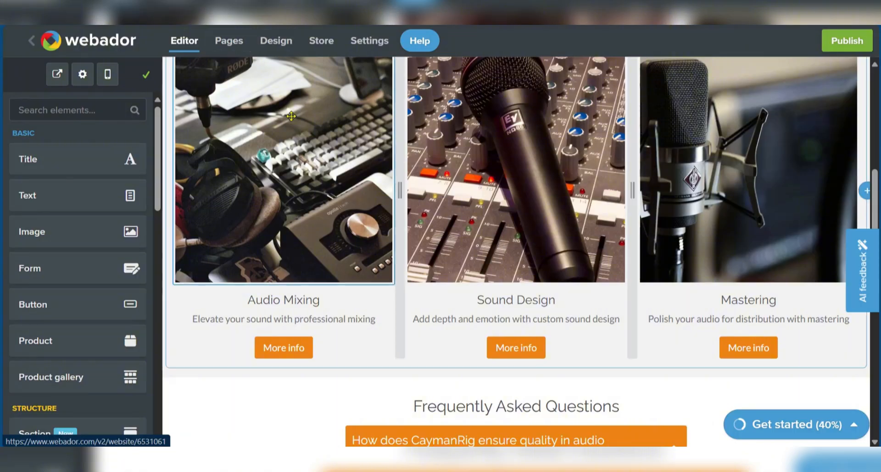
scroll(407, 170, "up", 8)
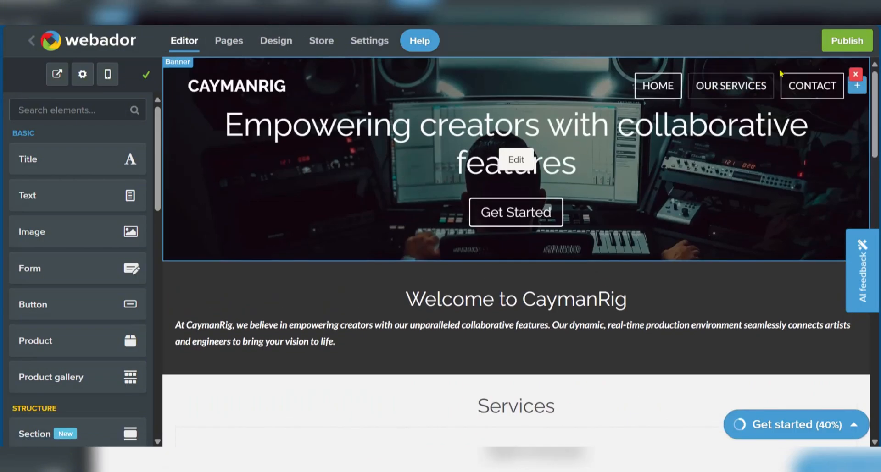
Browse the alternative website templates in the design settings, including Crossfit, Business, Skyline, Explorer and Poisson
left_click(275, 46)
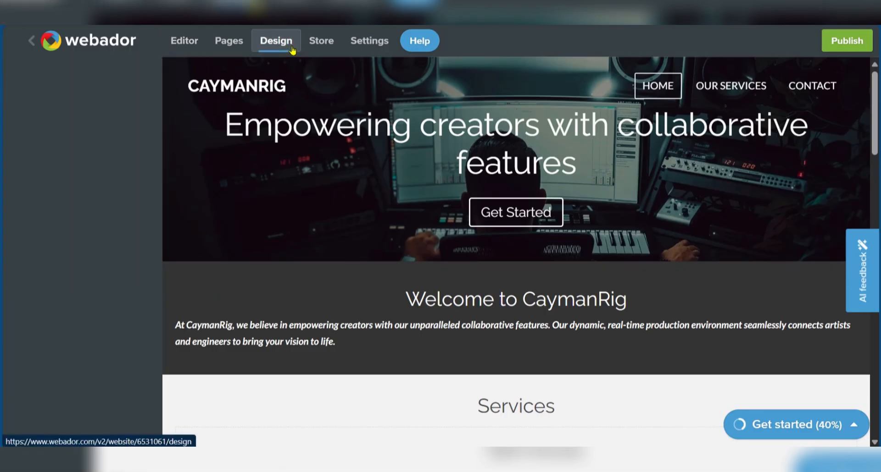
scroll(104, 253, "down", 1)
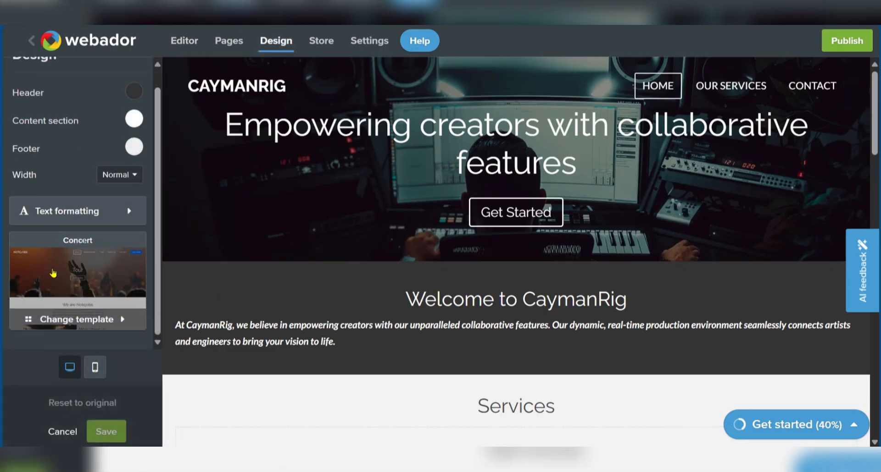
left_click(66, 320)
scroll(87, 262, "down", 10)
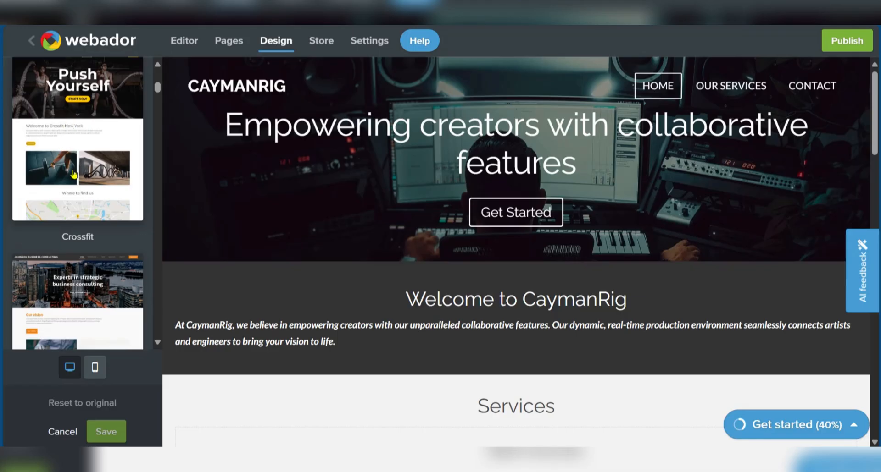
scroll(73, 175, "up", 10)
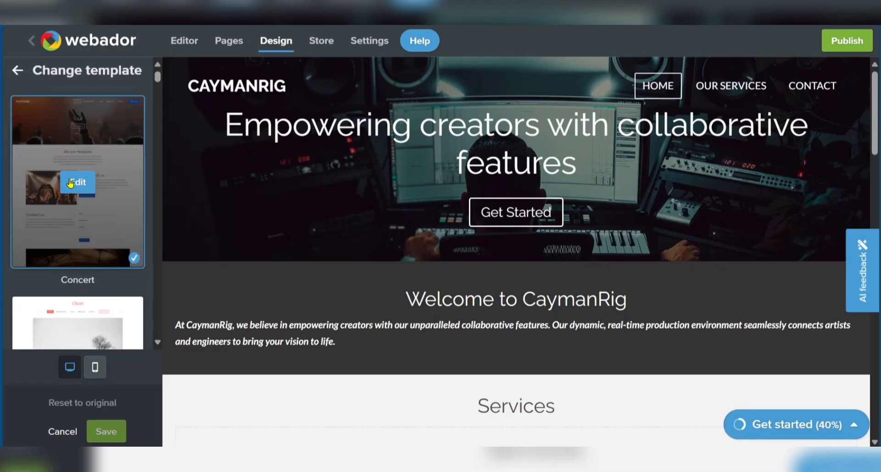
scroll(73, 184, "down", 10)
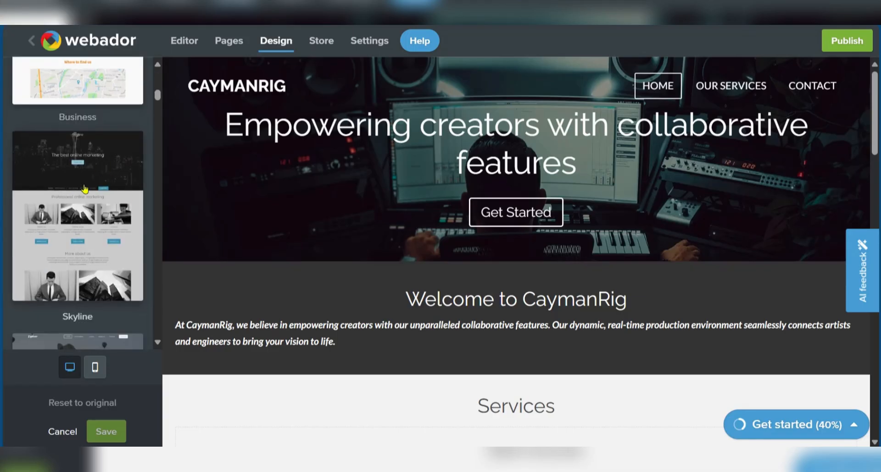
scroll(75, 205, "down", 3)
scroll(89, 210, "up", 2)
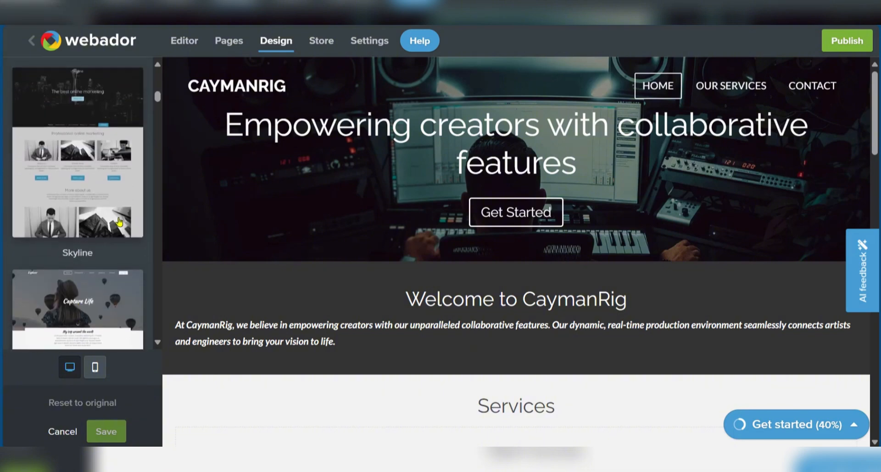
scroll(89, 211, "down", 3)
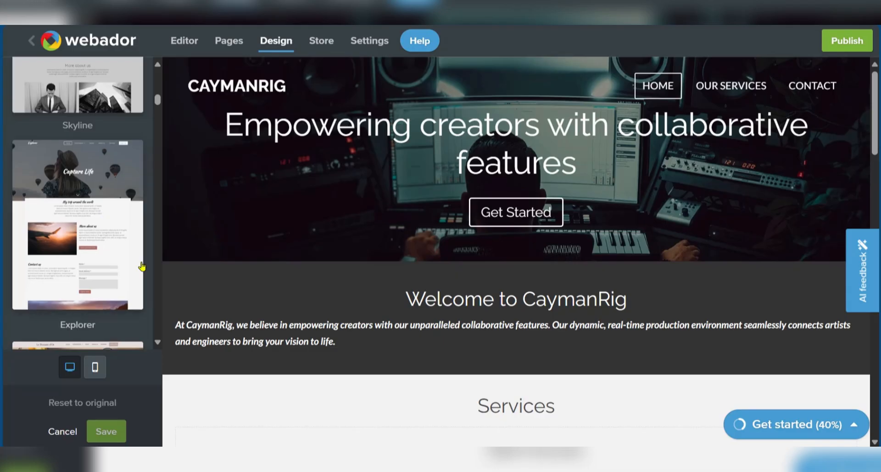
scroll(82, 253, "down", 10)
scroll(81, 254, "up", 10)
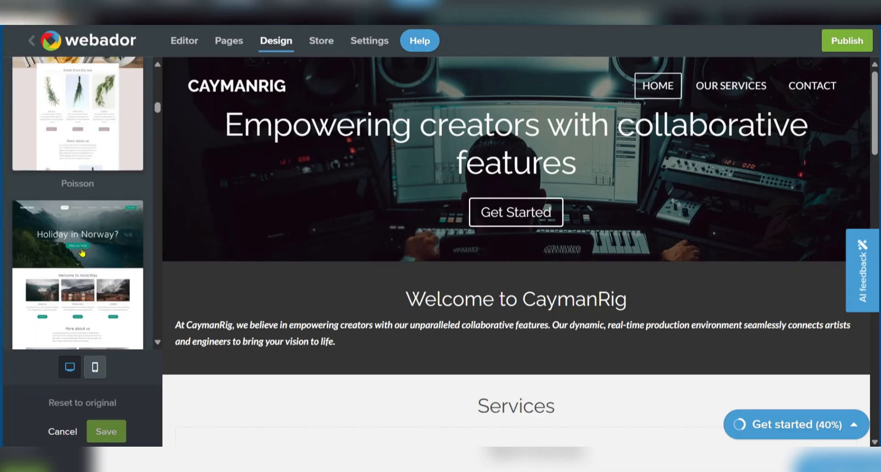
Check the online store overview and the website settings overview, and return to the page editor
left_click(331, 41)
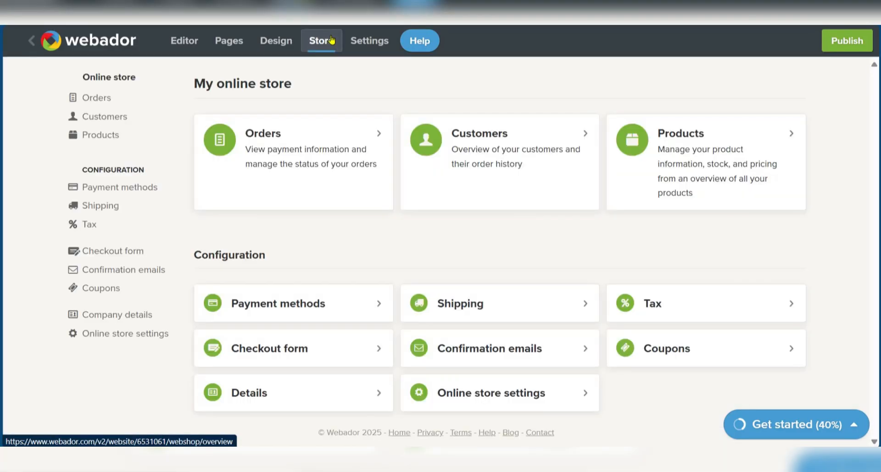
left_click(367, 41)
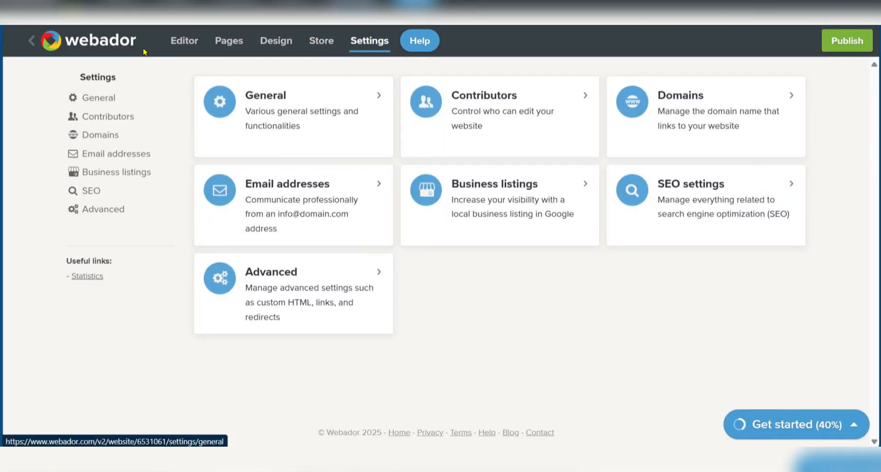
left_click(181, 42)
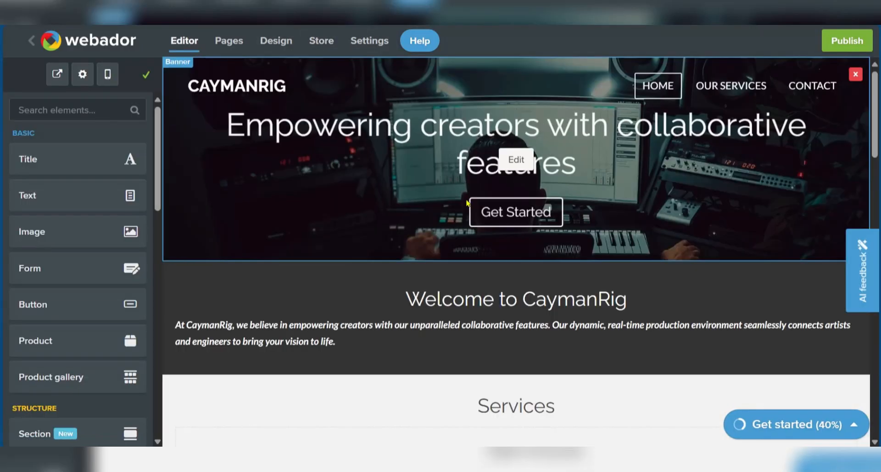
Start publishing the website and select caymanrig.com as the domain name to register
left_click(839, 40)
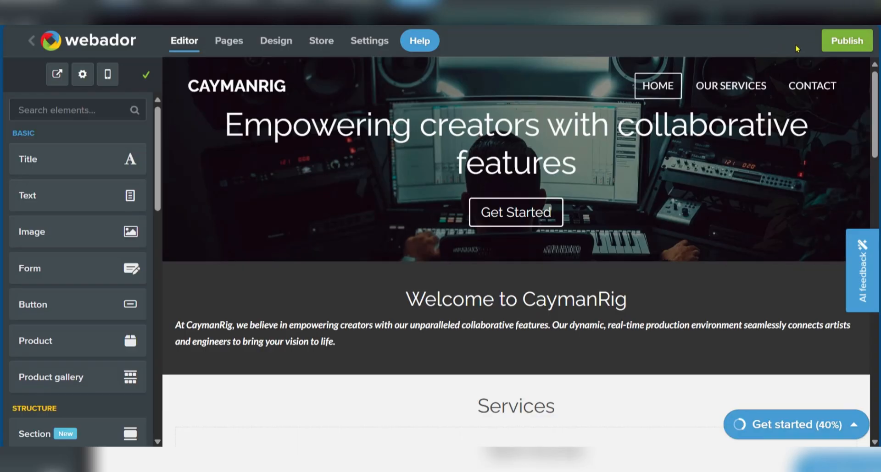
left_click(851, 43)
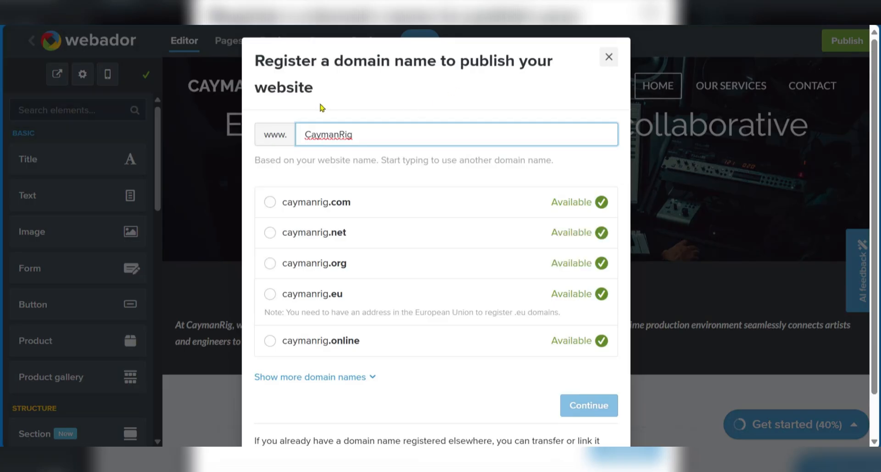
scroll(353, 275, "down", 1)
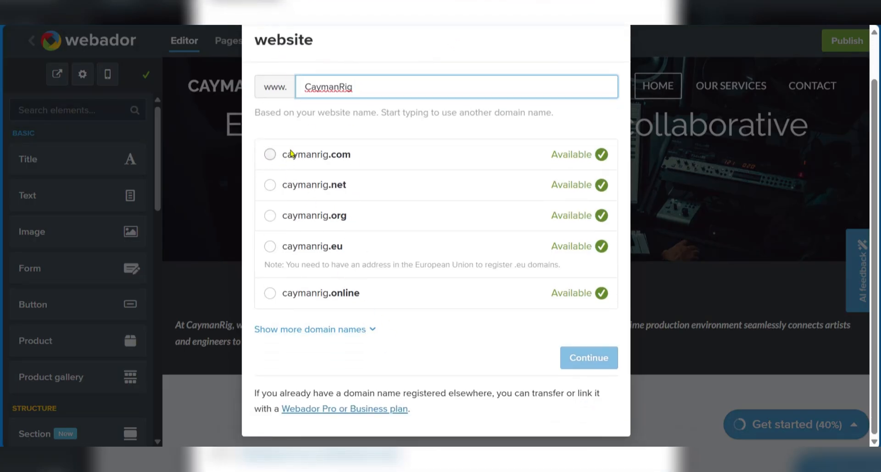
scroll(328, 127, "up", 1)
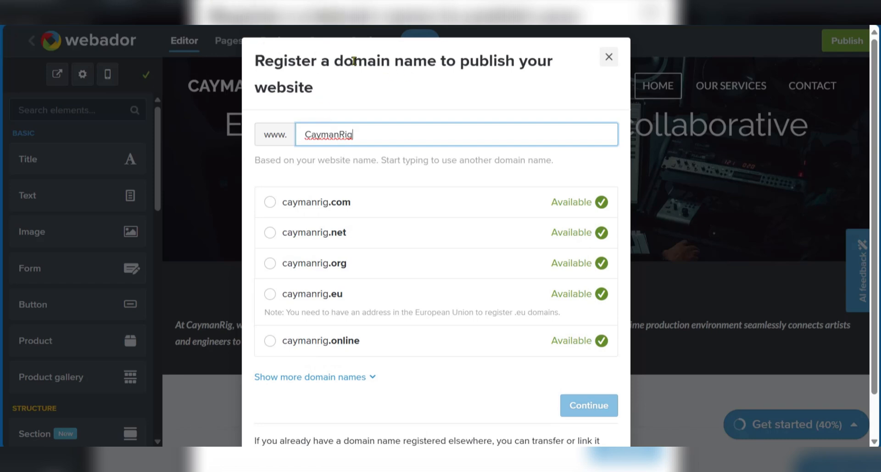
scroll(398, 206, "down", 1)
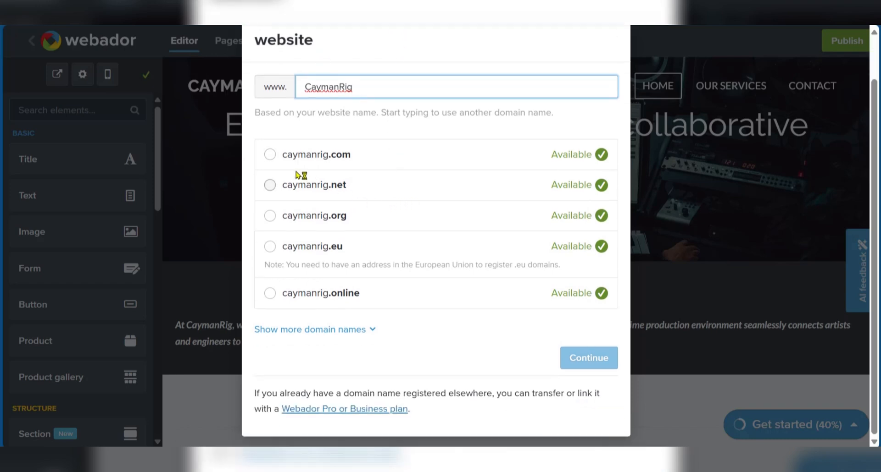
left_click(271, 155)
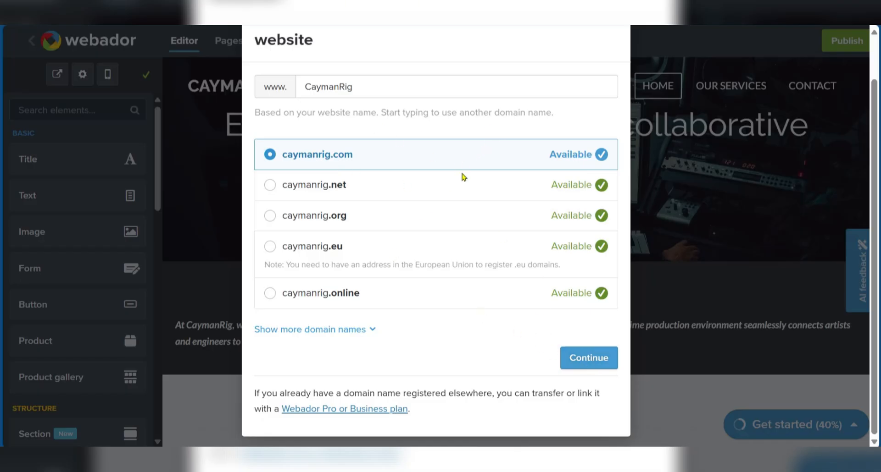
scroll(458, 175, "up", 1)
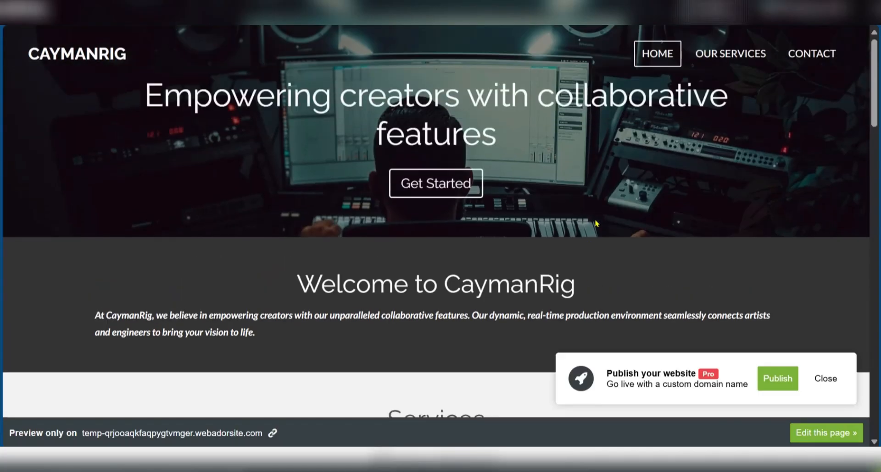
Review the website preview from the banner through the services, frequently asked questions, testimonial and contact sections
scroll(593, 219, "down", 10)
scroll(590, 220, "up", 10)
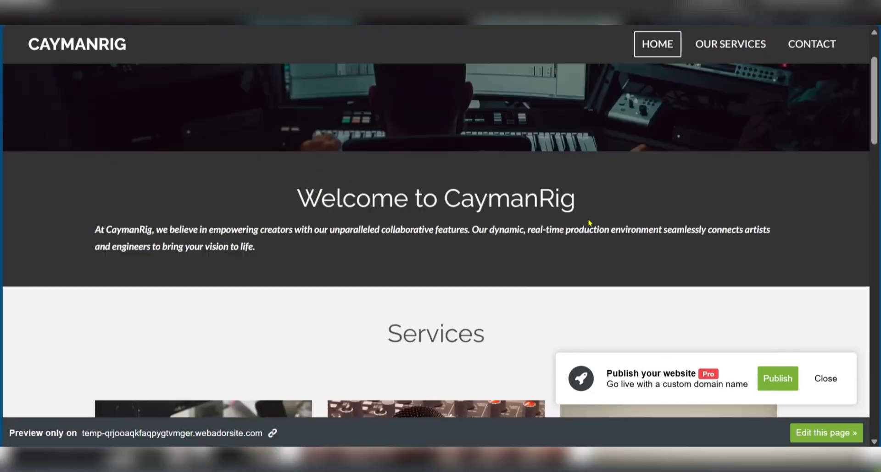
scroll(438, 200, "down", 10)
scroll(436, 207, "down", 10)
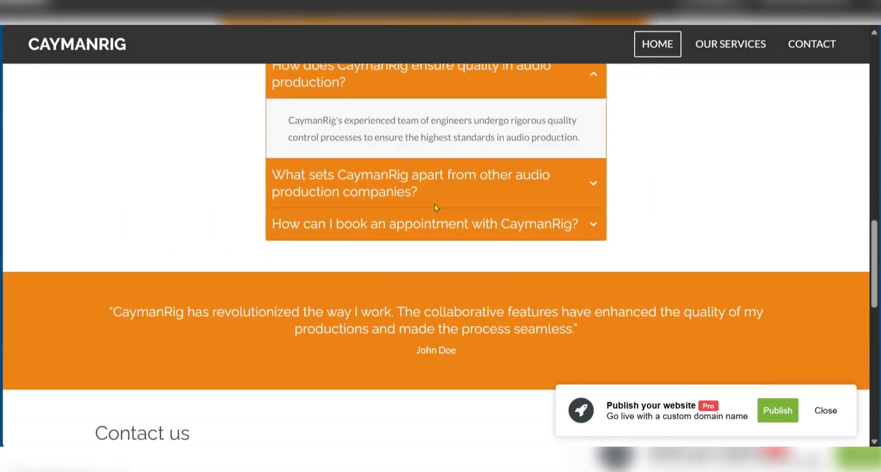
scroll(429, 218, "up", 15)
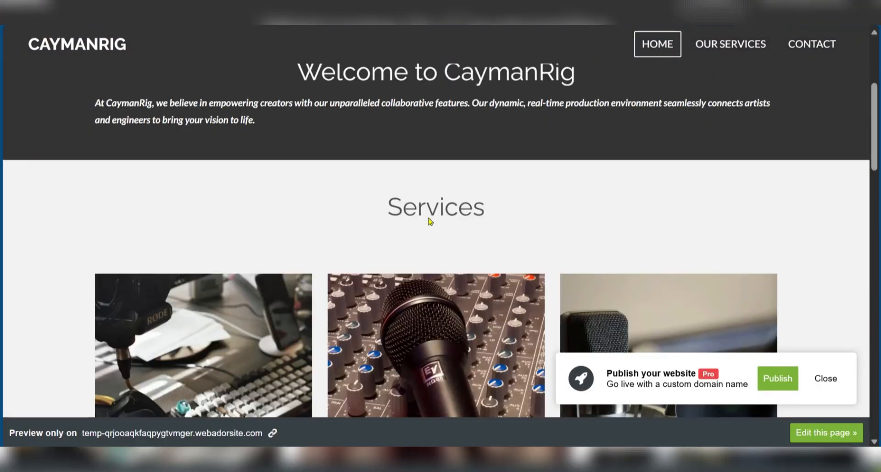
scroll(405, 187, "down", 10)
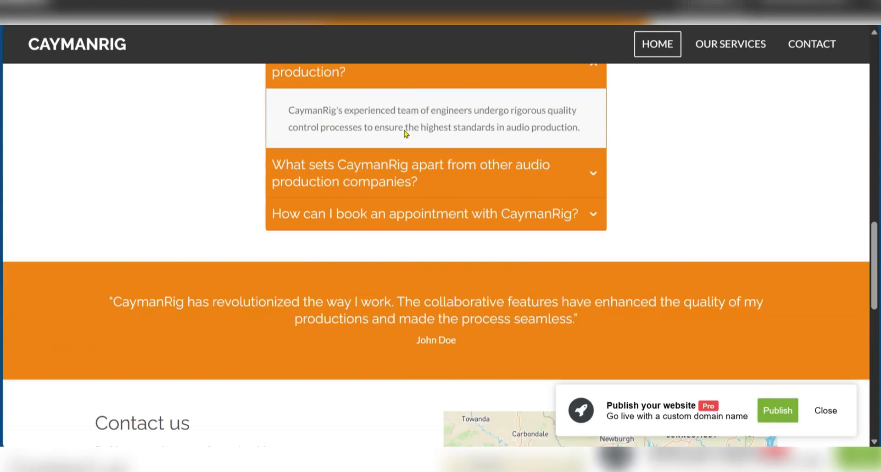
scroll(418, 104, "up", 10)
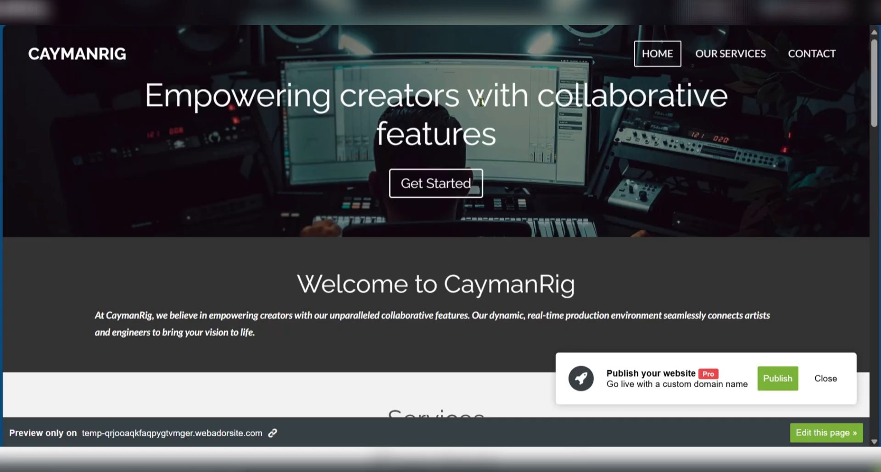
scroll(481, 132, "down", 10)
scroll(482, 132, "up", 3)
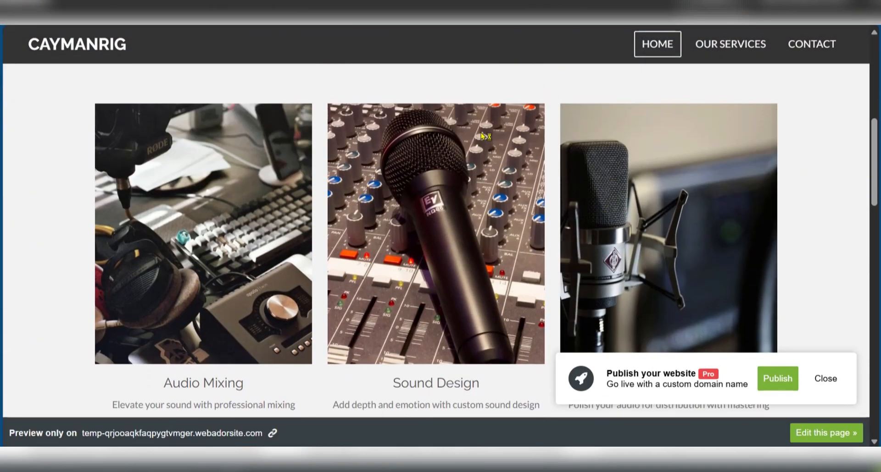